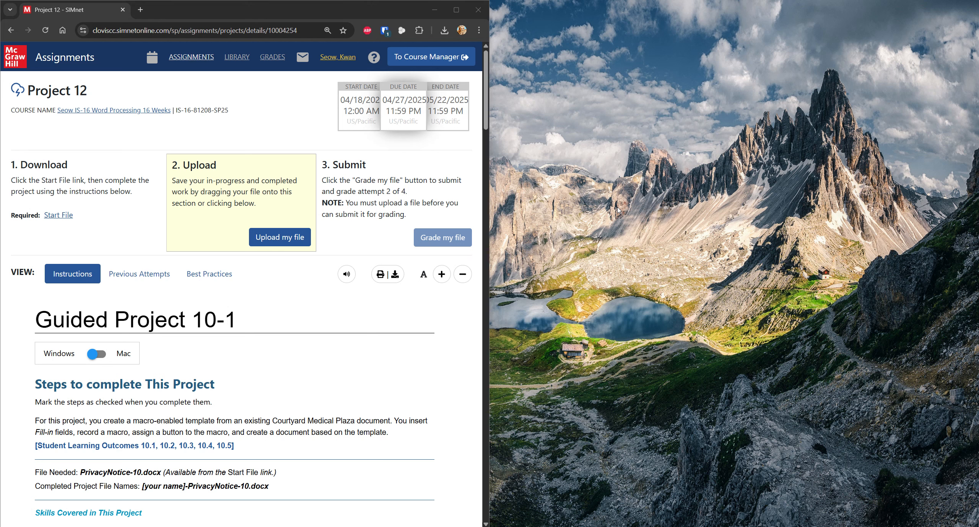
- Open the PrivacyNotice-10 Word document from the Project 12 folder, enable editing, and place its window beside the assignment instructions
{"action": "scroll", "coordinate": [384, 297], "scroll_direction": "down", "scroll_amount": 1}
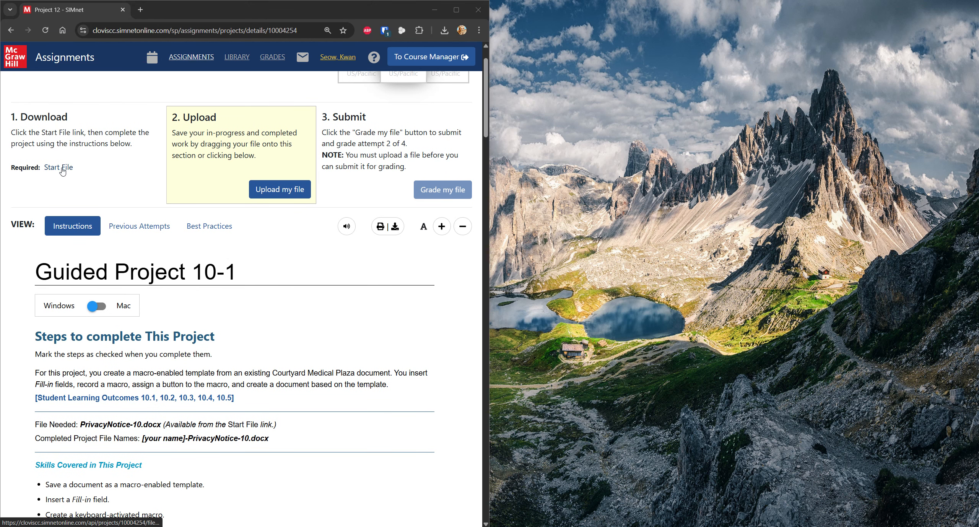
{"action": "left_click", "coordinate": [486, 526]}
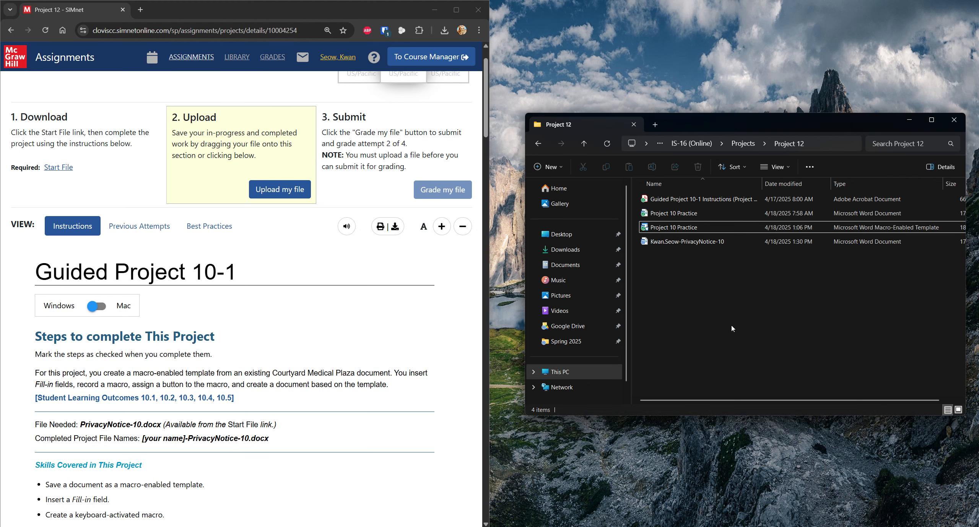
{"action": "double_click", "coordinate": [703, 242]}
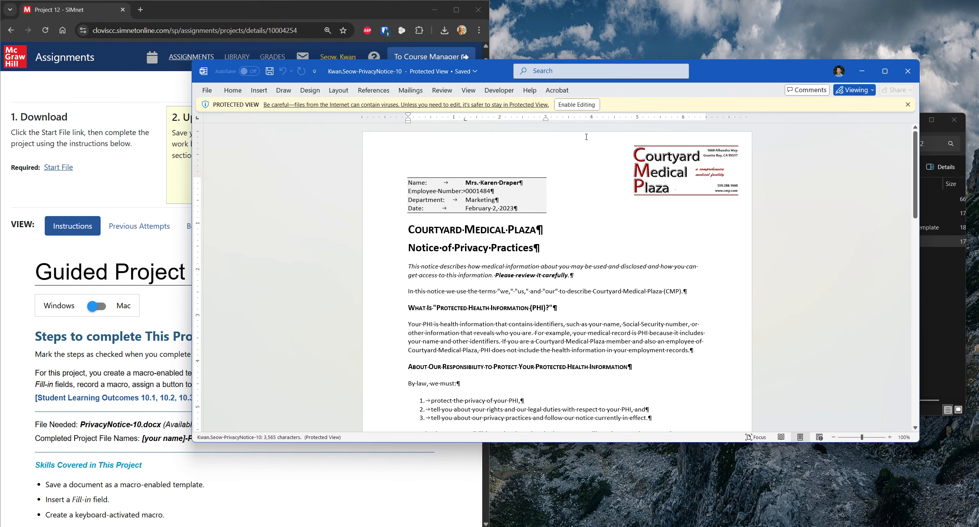
{"action": "left_click", "coordinate": [579, 106]}
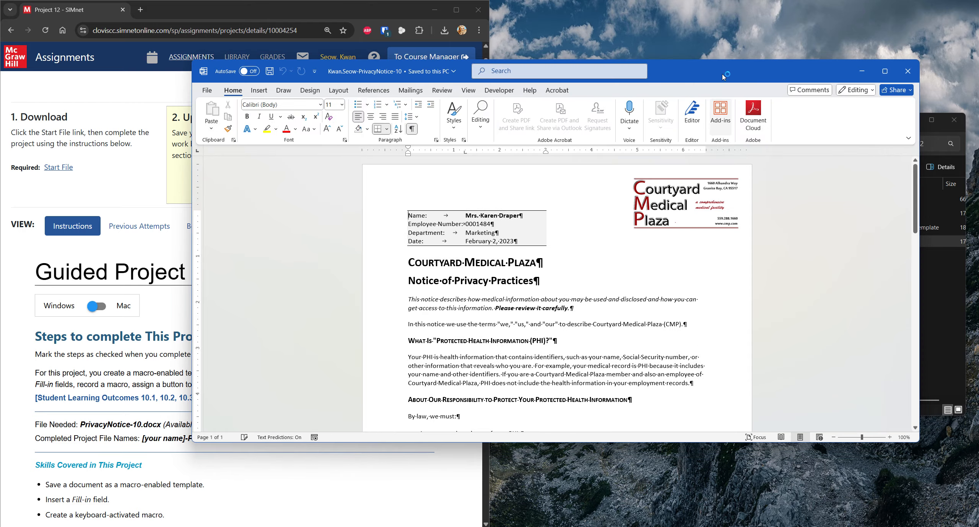
{"action": "key", "text": "super+Right"}
- Start saving the document as a Word Macro-Enabled Template (*.dotm) and bring up the full Save As dialog
{"action": "scroll", "coordinate": [229, 321], "scroll_direction": "down", "scroll_amount": 8}
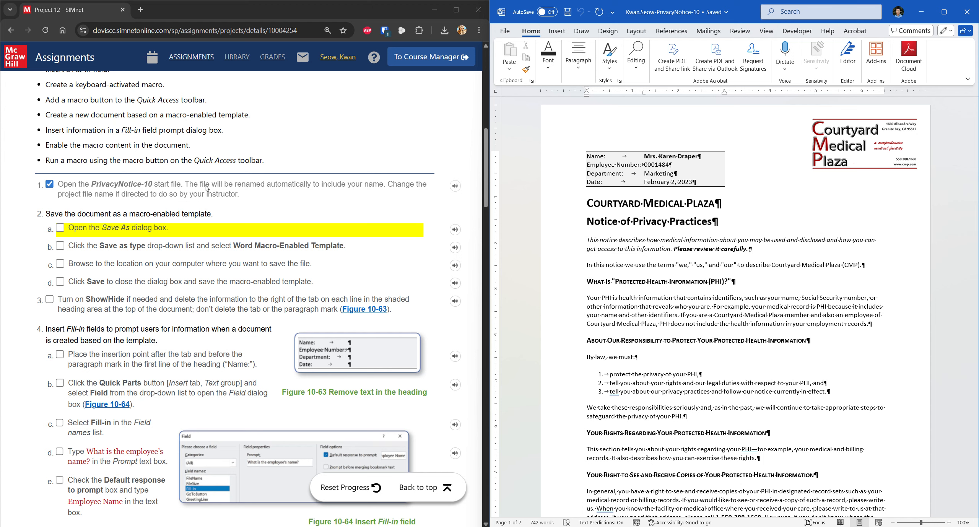
{"action": "left_click", "coordinate": [505, 31]}
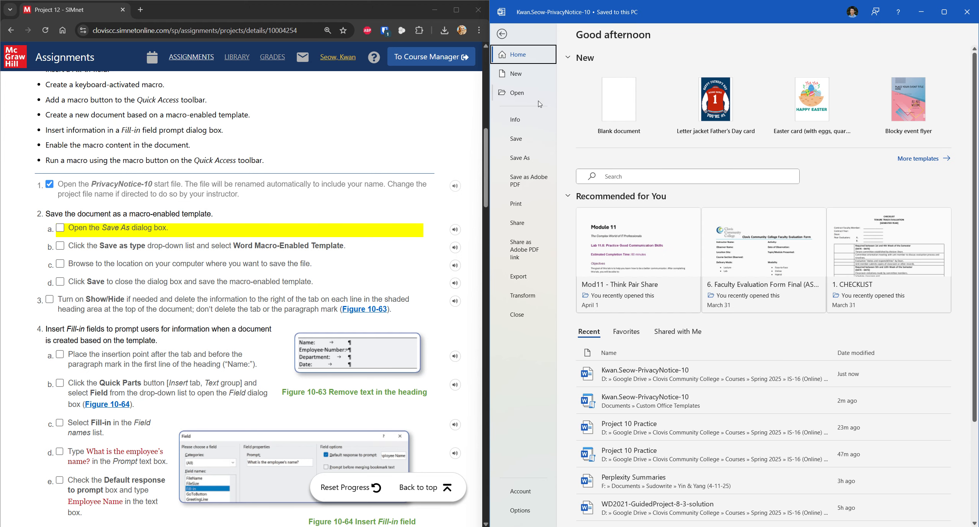
{"action": "left_click", "coordinate": [531, 160]}
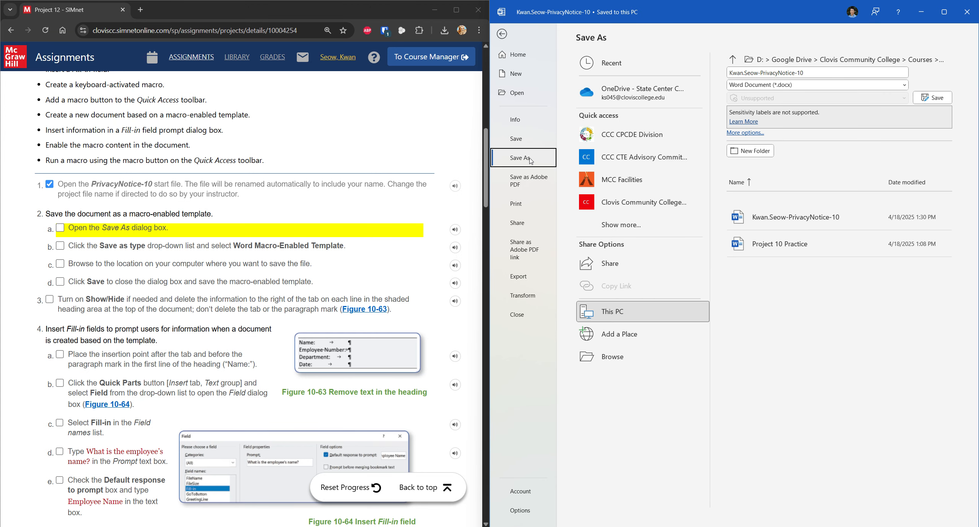
{"action": "left_click", "coordinate": [905, 87]}
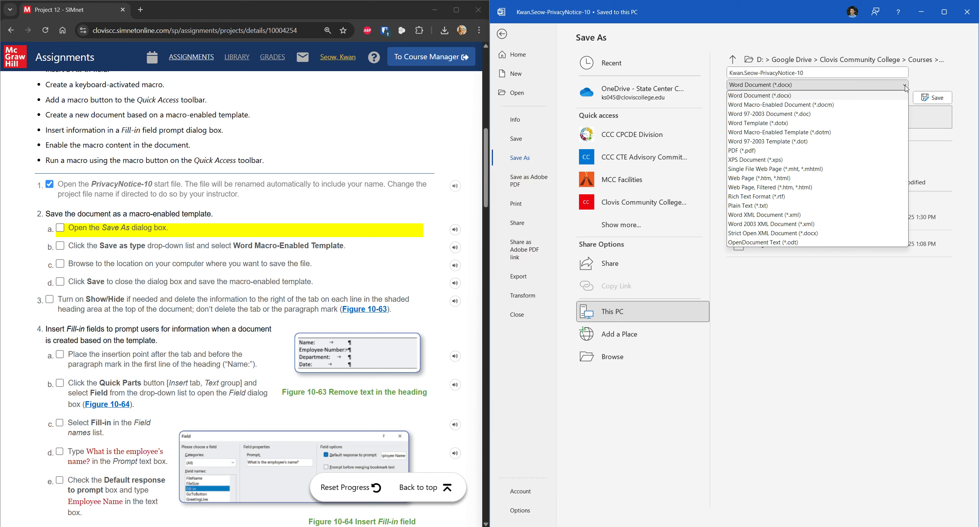
{"action": "left_click", "coordinate": [787, 132]}
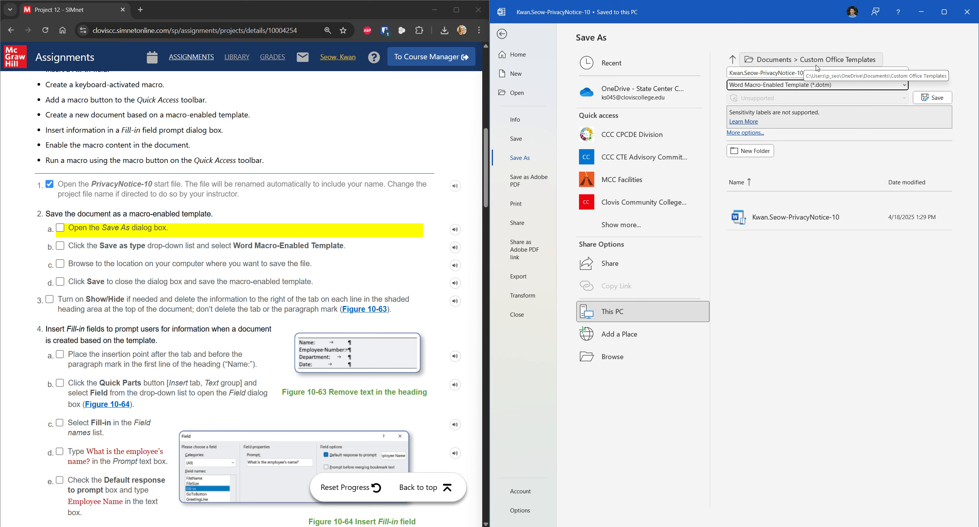
{"action": "left_click", "coordinate": [752, 133]}
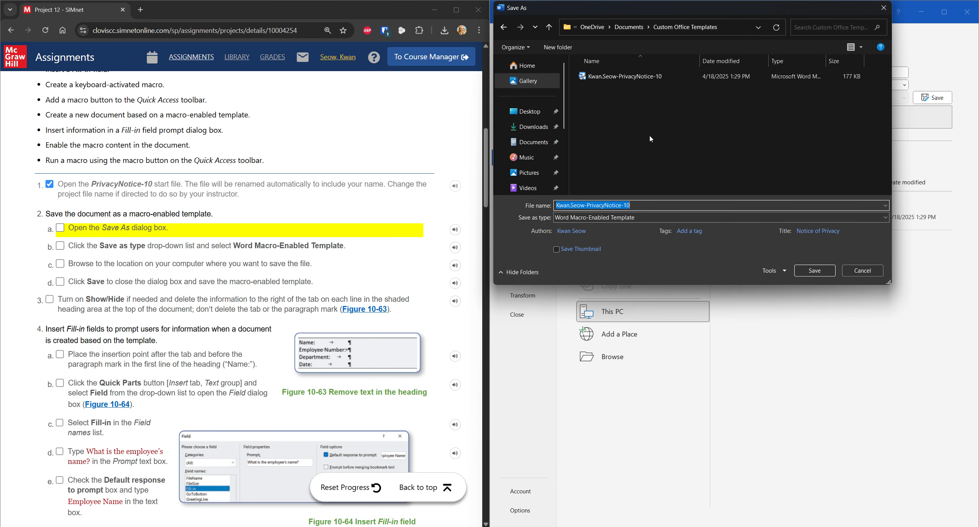
- Save the macro-enabled template in Spring 2025 > IS-16 (Online) > Projects > Project 12
{"action": "scroll", "coordinate": [560, 134], "scroll_direction": "down", "scroll_amount": 3}
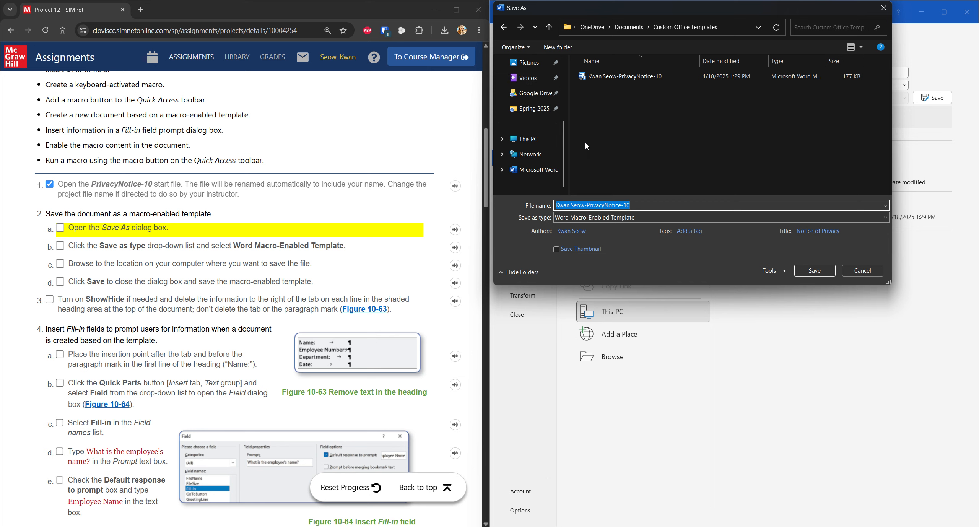
{"action": "scroll", "coordinate": [532, 153], "scroll_direction": "up", "scroll_amount": 3}
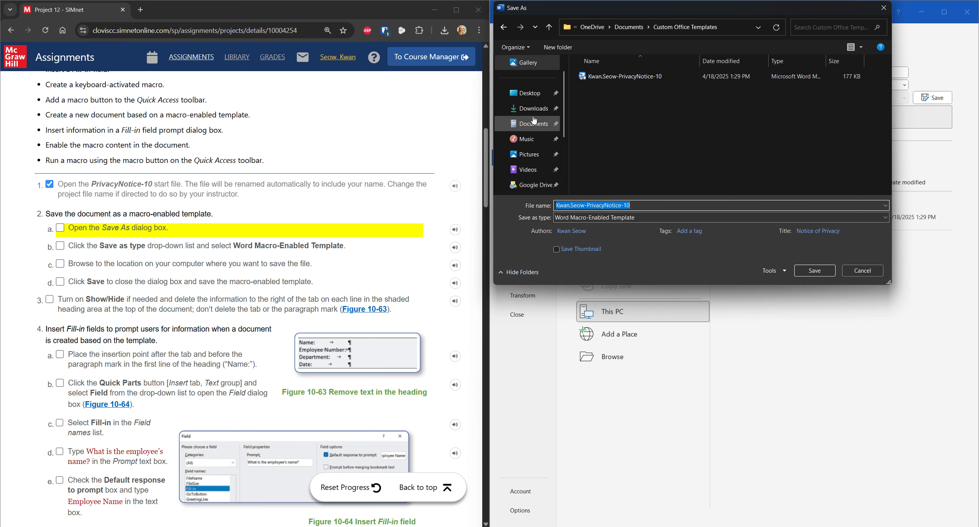
{"action": "scroll", "coordinate": [532, 103], "scroll_direction": "down", "scroll_amount": 1}
{"action": "left_click", "coordinate": [534, 154]}
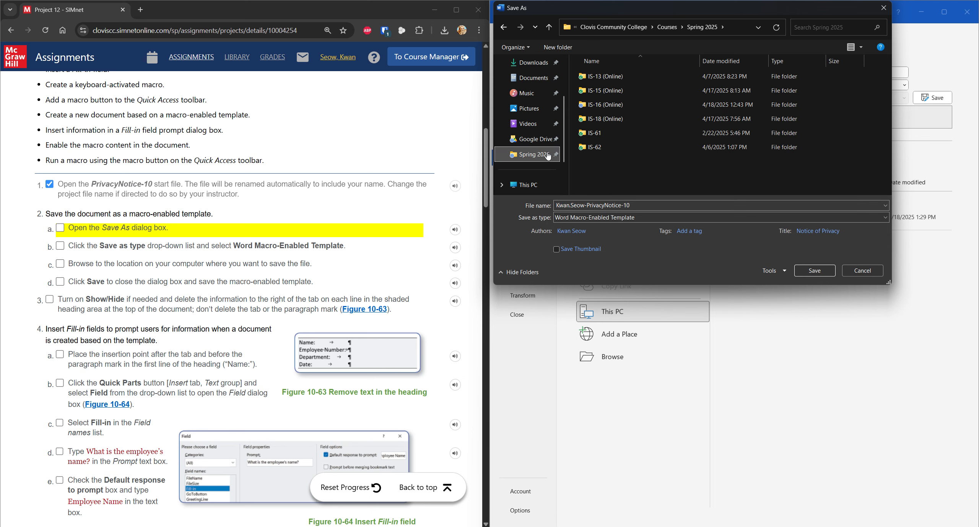
{"action": "double_click", "coordinate": [608, 105]}
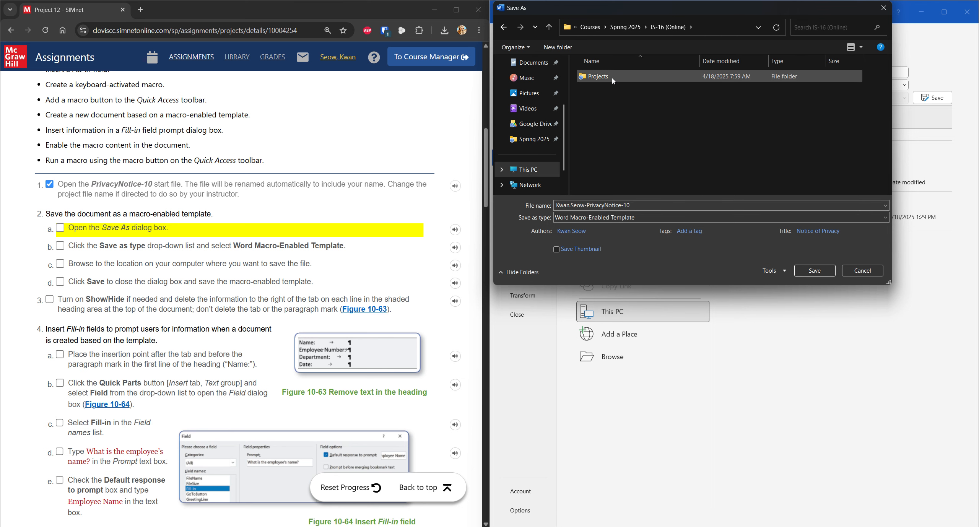
{"action": "double_click", "coordinate": [612, 78]}
{"action": "double_click", "coordinate": [602, 91]}
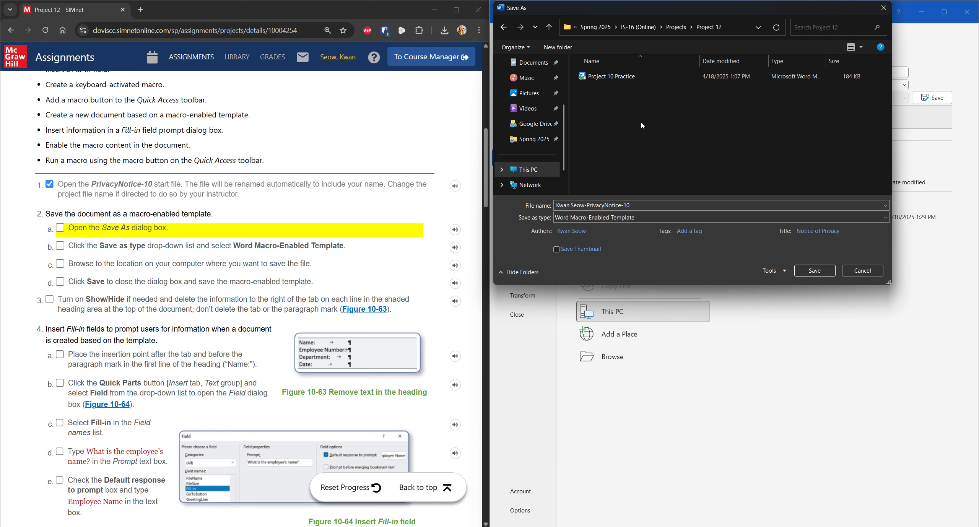
{"action": "left_click", "coordinate": [815, 271]}
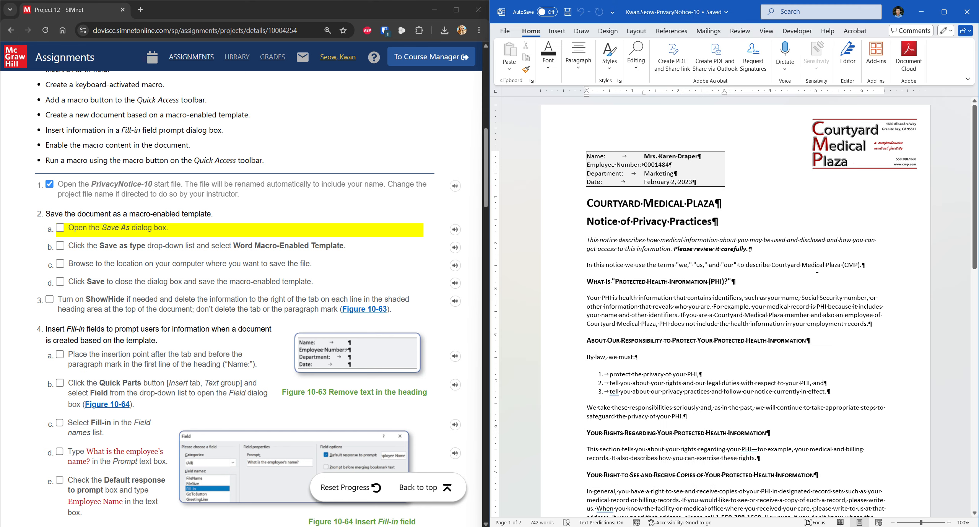
- Mark instruction steps 2a through 2d as completed on the assignment page
{"action": "left_click", "coordinate": [60, 228]}
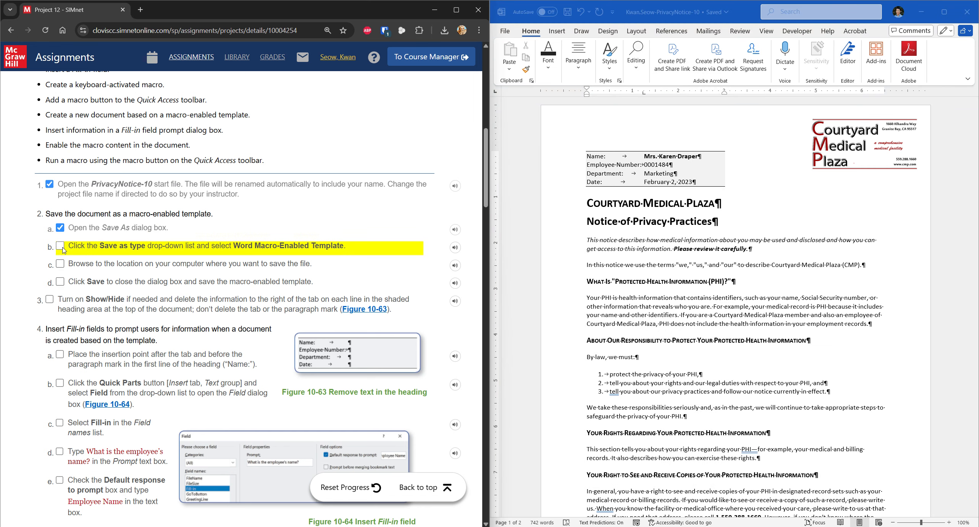
{"action": "left_click", "coordinate": [62, 246]}
{"action": "left_click", "coordinate": [61, 264]}
{"action": "left_click", "coordinate": [61, 282]}
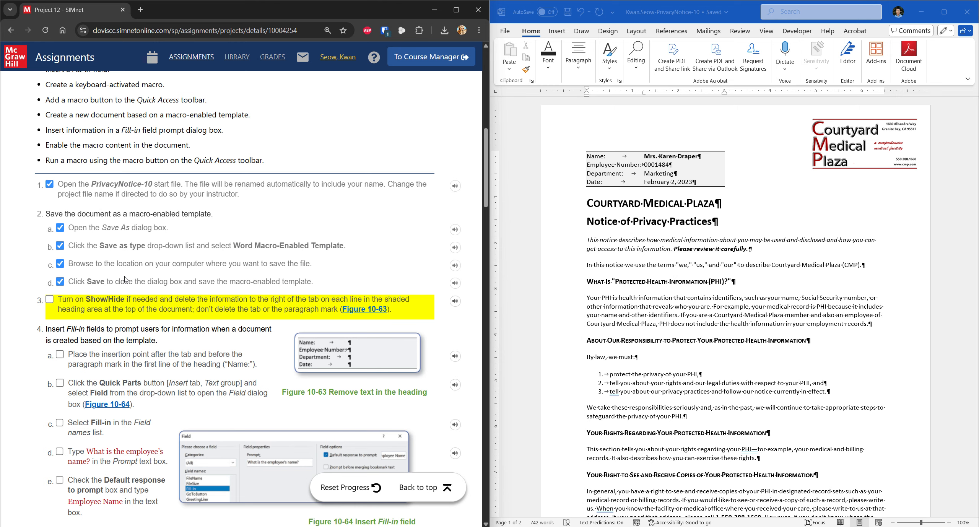
- Make sure Show/Hide formatting marks are turned on in the document, and mark instruction step 3 as completed
{"action": "scroll", "coordinate": [92, 237], "scroll_direction": "down", "scroll_amount": 1}
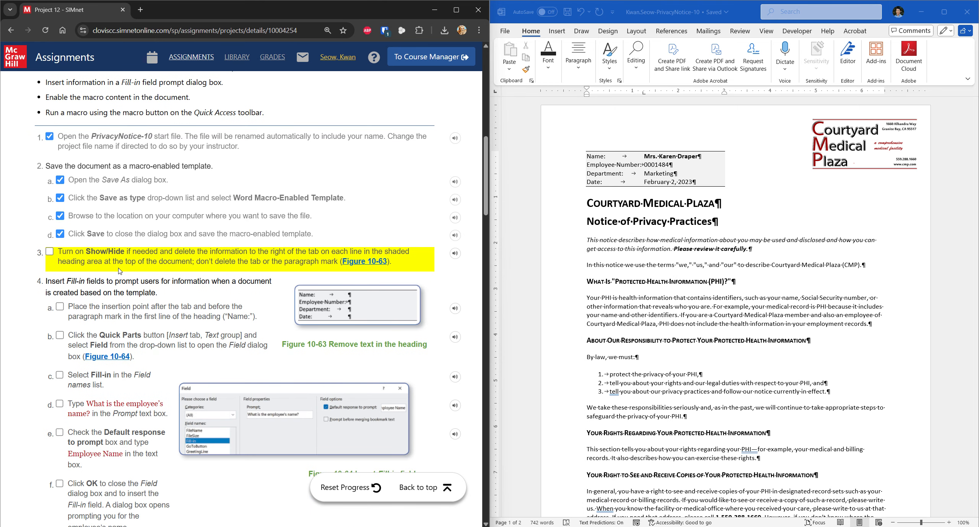
{"action": "left_click", "coordinate": [580, 68]}
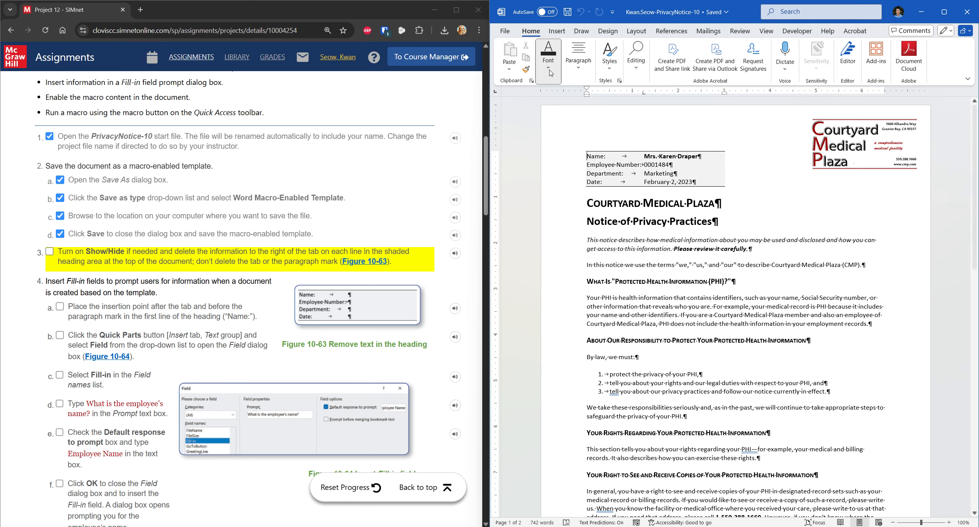
{"action": "left_click", "coordinate": [580, 72]}
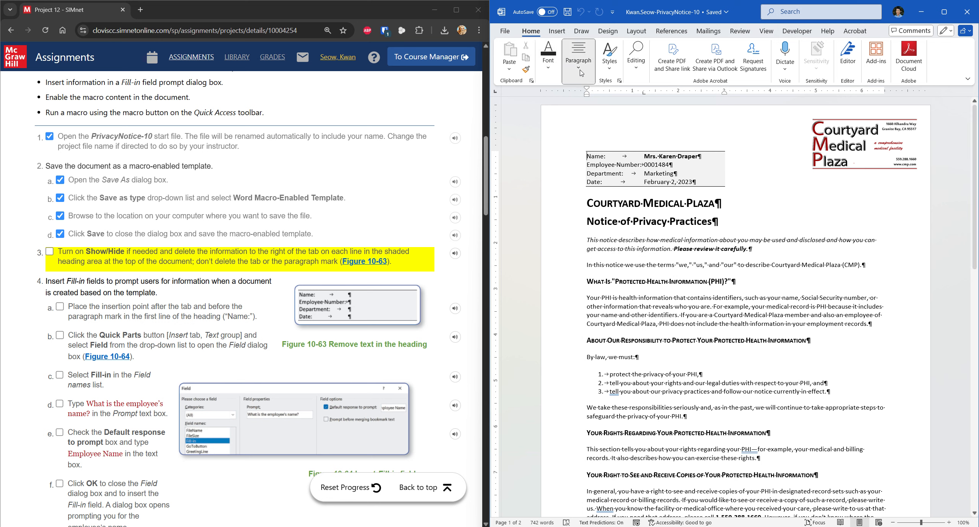
{"action": "left_click", "coordinate": [580, 71]}
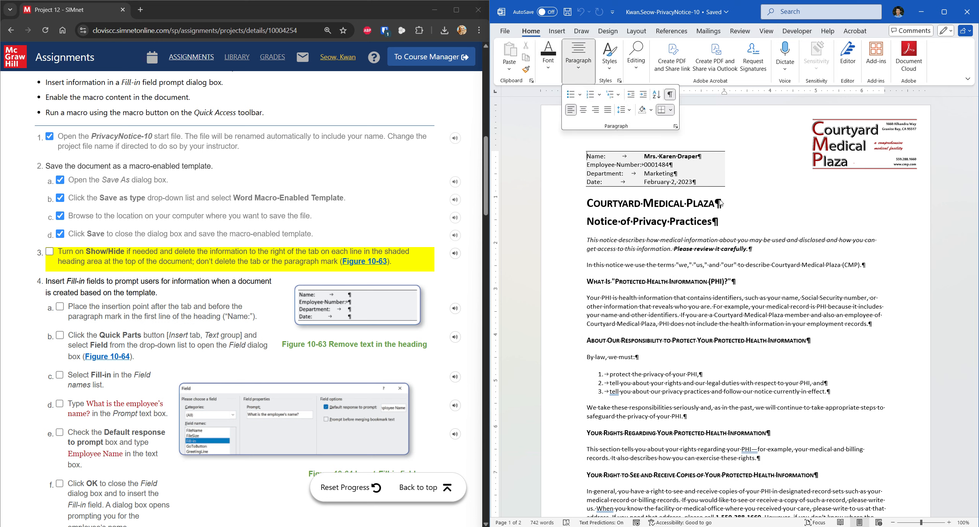
{"action": "left_click", "coordinate": [670, 99]}
{"action": "left_click", "coordinate": [671, 98]}
{"action": "scroll", "coordinate": [612, 191], "scroll_direction": "down", "scroll_amount": 1}
{"action": "left_click", "coordinate": [50, 253]}
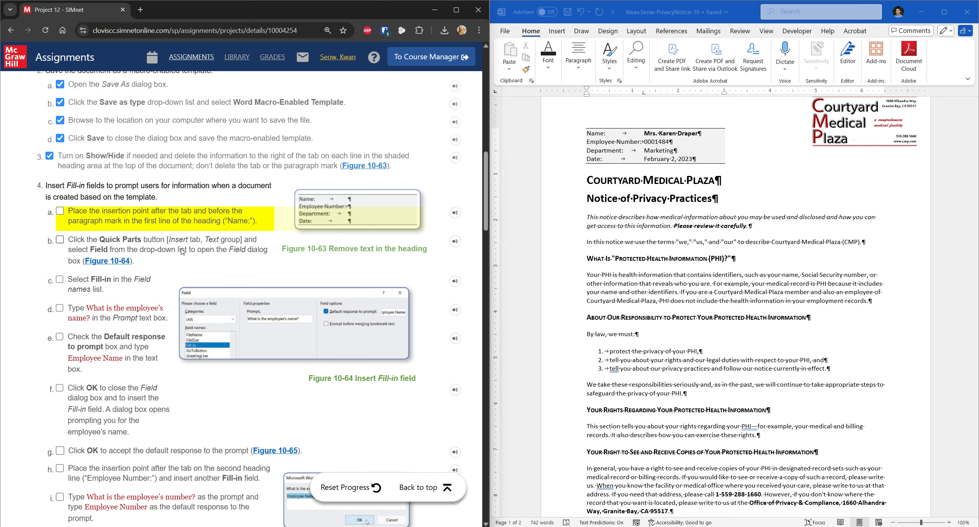
- Delete the employee's name after the tab on the Name line, keeping the tab and paragraph mark
{"action": "left_click", "coordinate": [654, 140]}
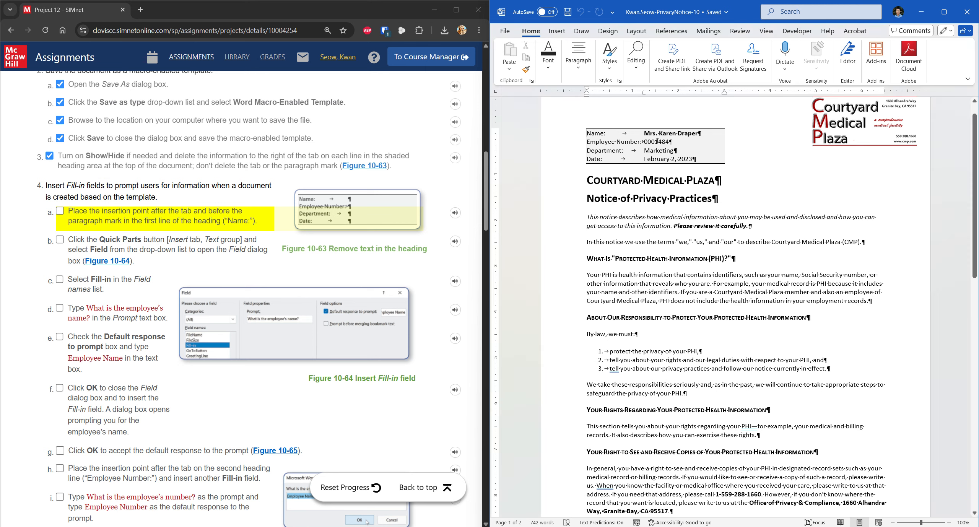
{"action": "left_click_drag", "start_coordinate": [646, 135], "coordinate": [674, 151]}
{"action": "left_click", "coordinate": [647, 143]}
{"action": "left_click", "coordinate": [645, 151]}
{"action": "left_click", "coordinate": [651, 160]}
{"action": "left_click_drag", "start_coordinate": [645, 135], "coordinate": [691, 133]}
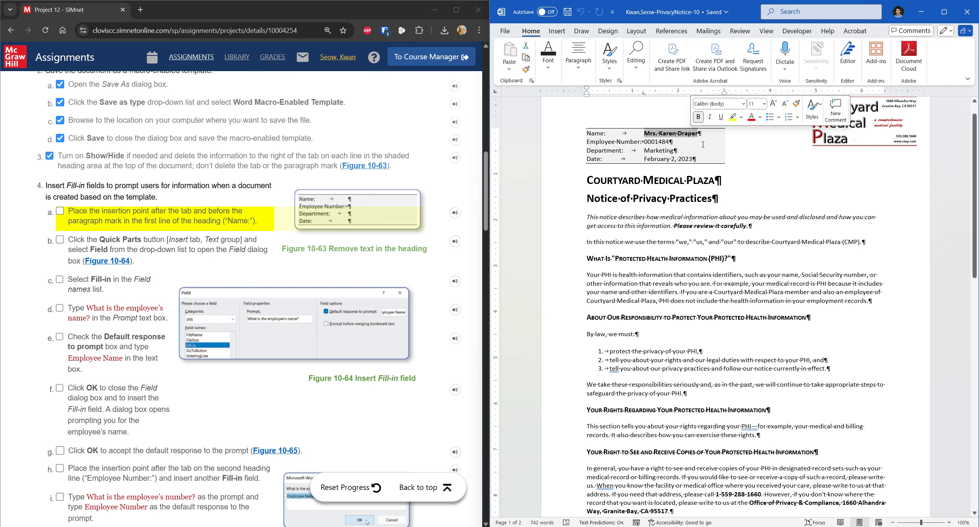
{"action": "key", "text": "Delete"}
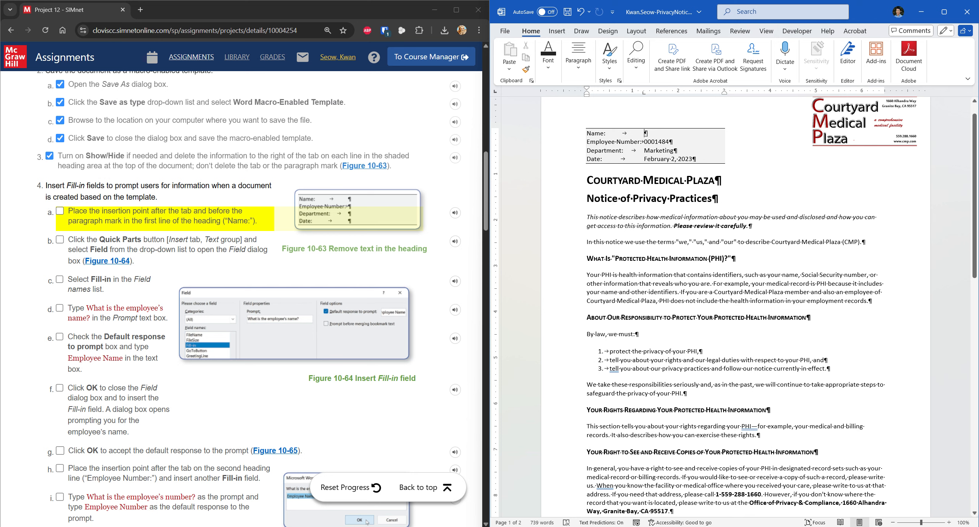
- Delete the information after the tab on the Employee Number, Department and Date lines, keeping the tabs and paragraph marks
{"action": "left_click_drag", "start_coordinate": [645, 141], "coordinate": [694, 160]}
{"action": "key", "text": "Delete"}
{"action": "key", "text": "Delete"}
{"action": "key", "text": "Delete"}
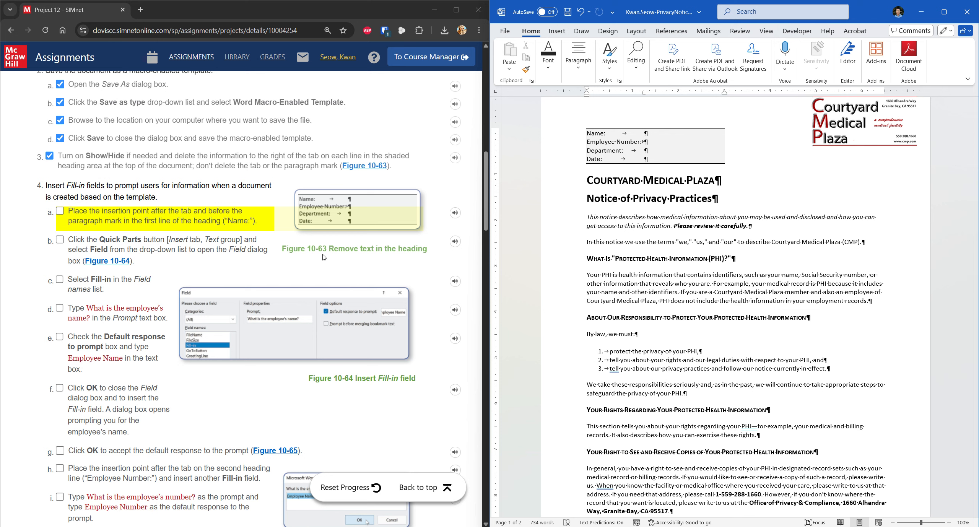
- Place the insertion point after the tab on the Name line, and mark instruction steps 4a and 4b as completed
{"action": "left_click", "coordinate": [60, 211]}
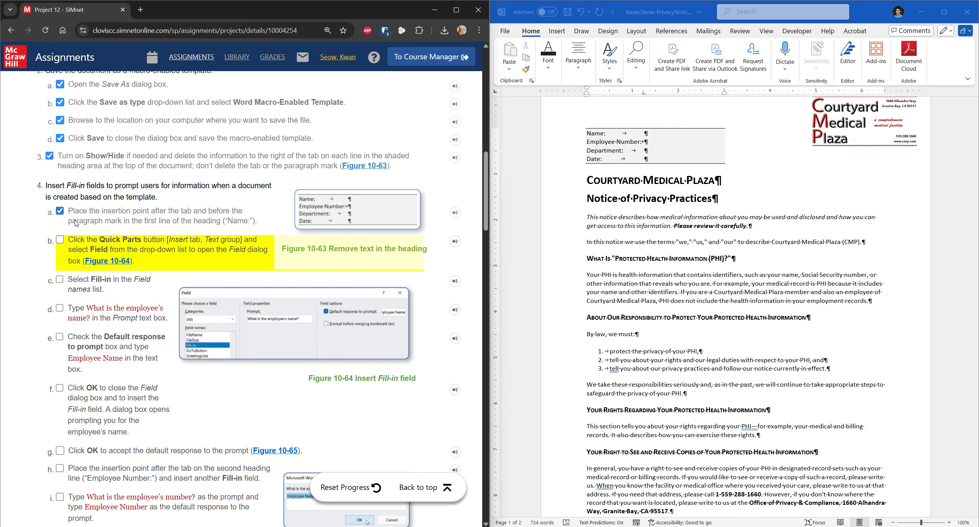
{"action": "left_click", "coordinate": [646, 134]}
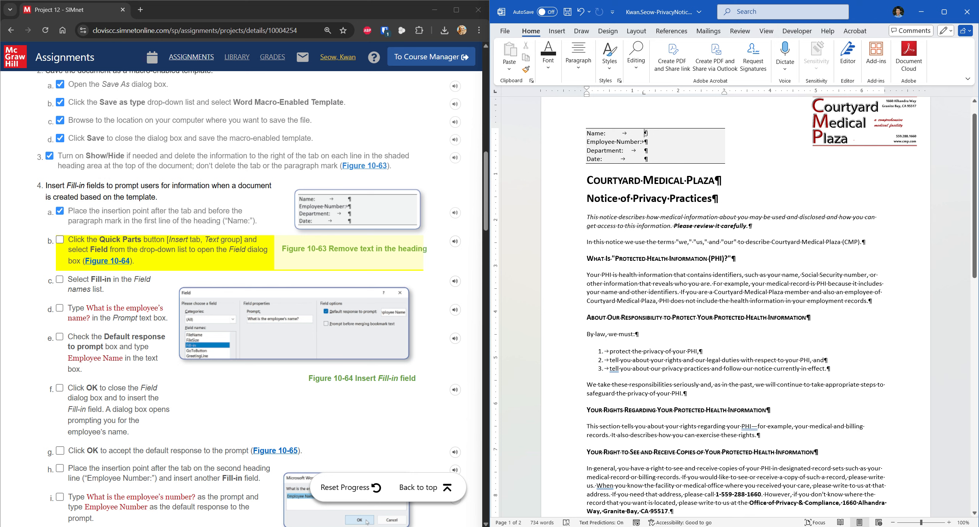
{"action": "left_click", "coordinate": [60, 240]}
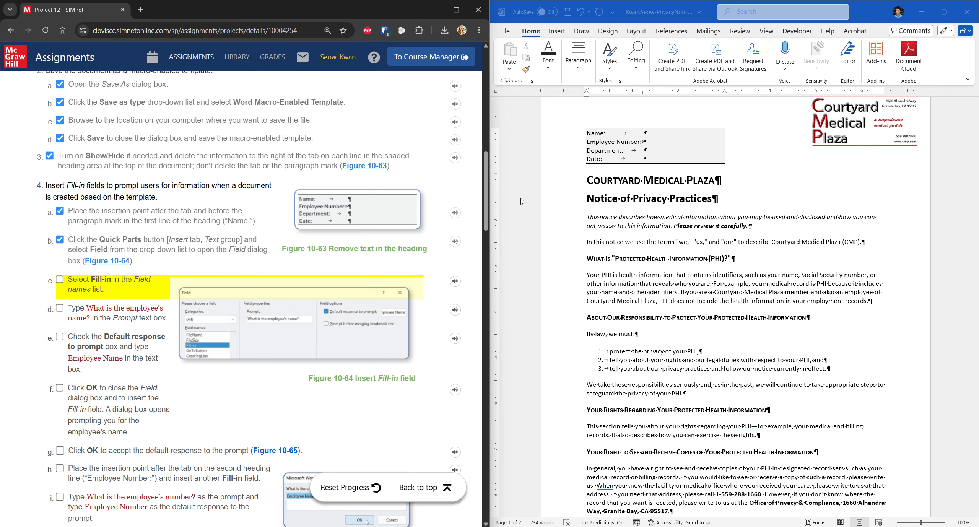
- Start inserting a field on the Name line, choose Fill-in as the field name, and mark instruction step 4c as completed
{"action": "left_click", "coordinate": [564, 33]}
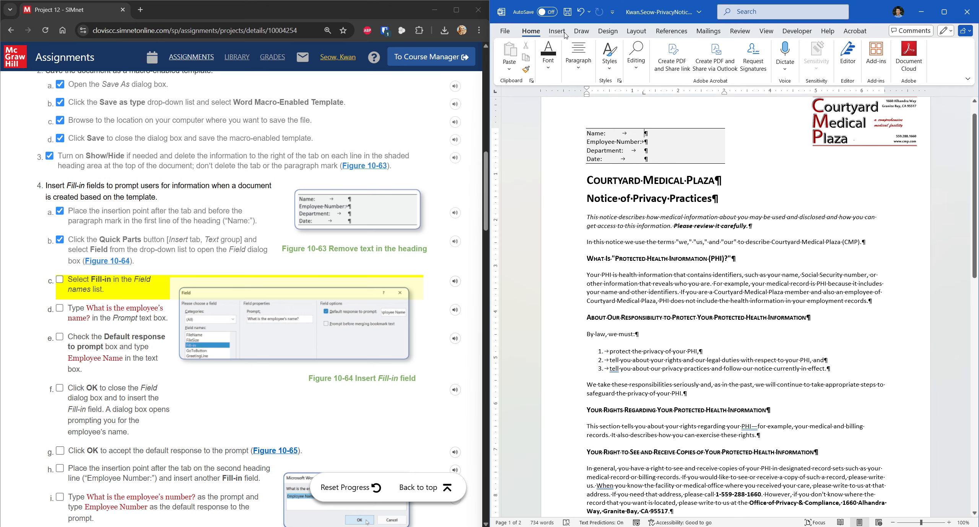
{"action": "left_click", "coordinate": [565, 34]}
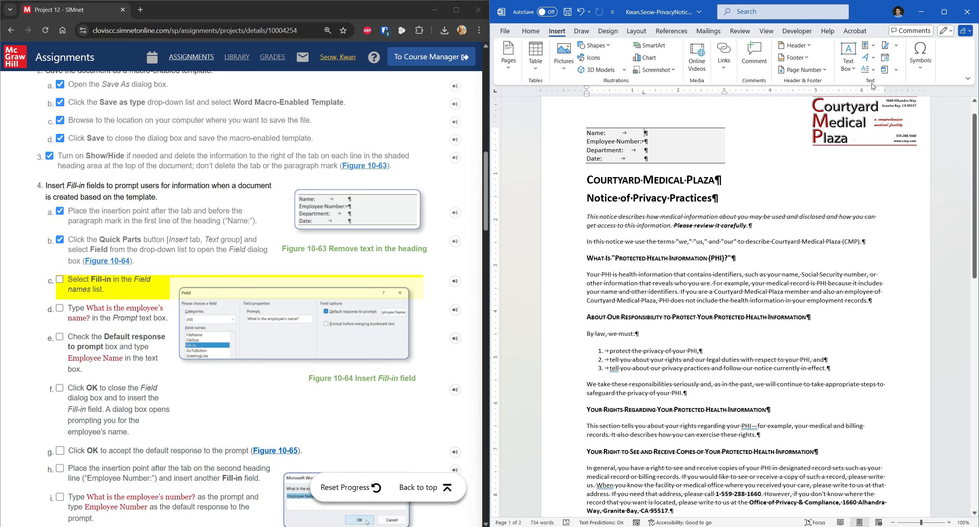
{"action": "left_click", "coordinate": [875, 47]}
{"action": "left_click", "coordinate": [875, 46]}
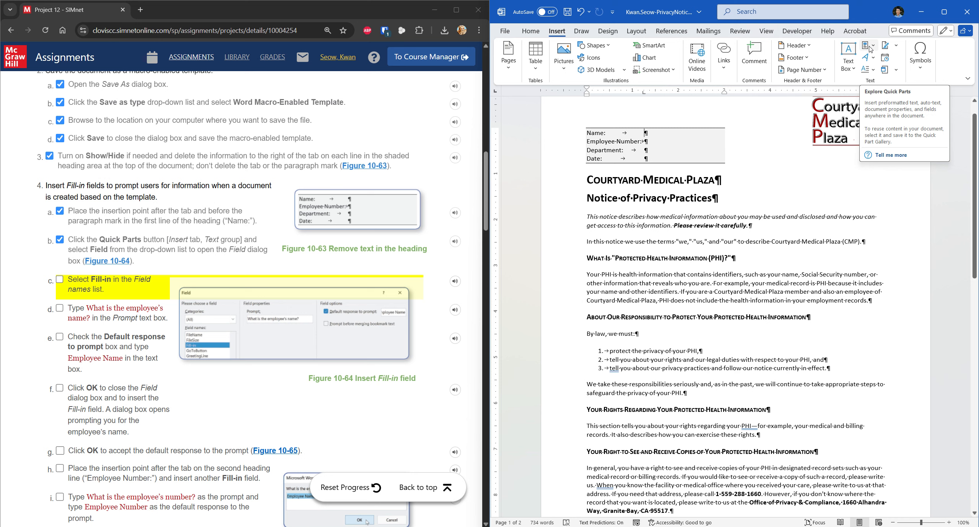
{"action": "left_click", "coordinate": [874, 47]}
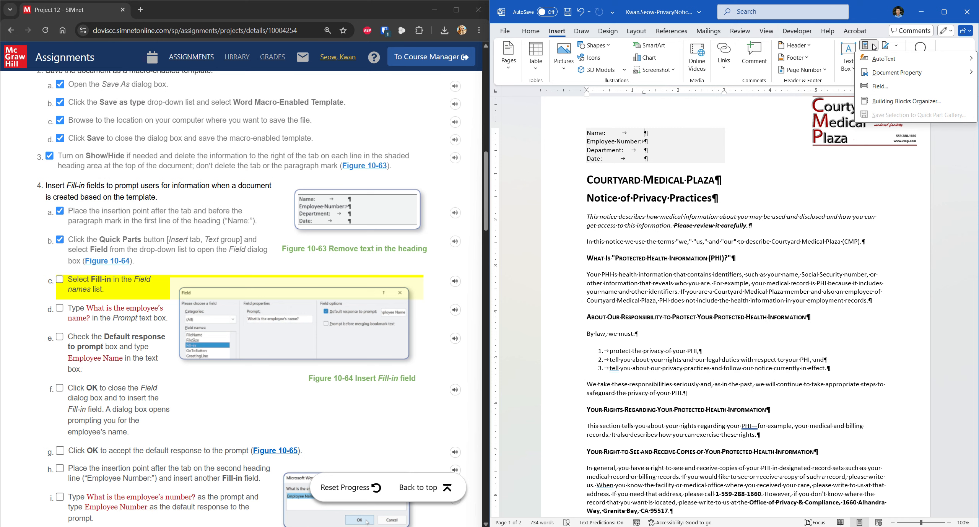
{"action": "left_click", "coordinate": [879, 87]}
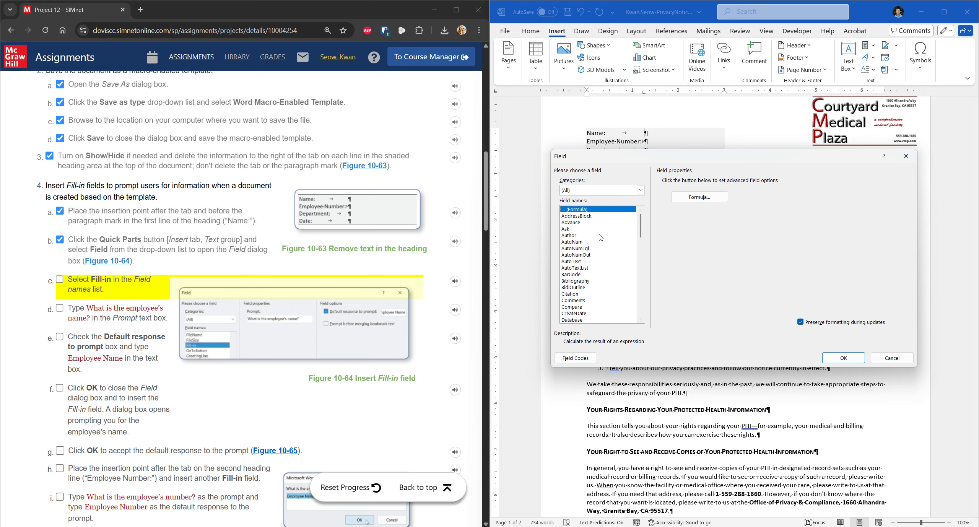
{"action": "key", "text": "f"}
{"action": "scroll", "coordinate": [600, 238], "scroll_direction": "down", "scroll_amount": 4}
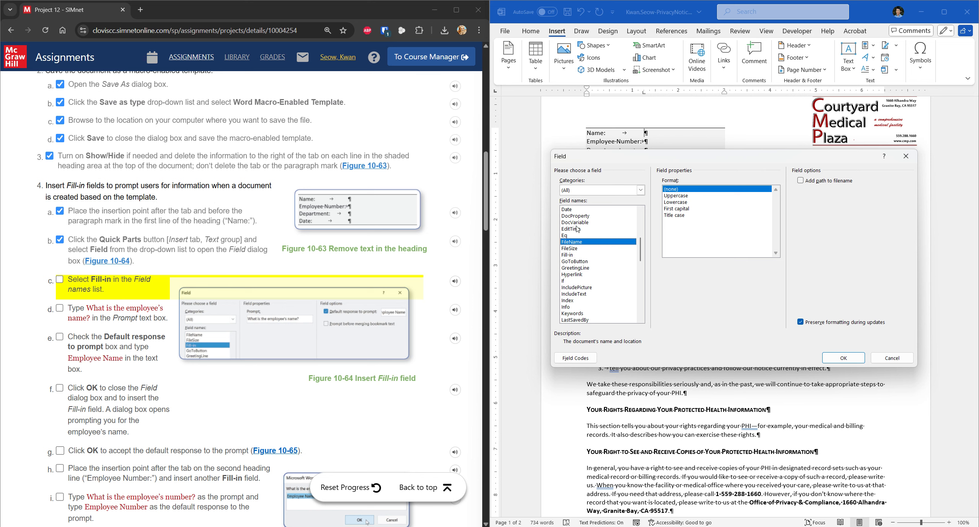
{"action": "left_click", "coordinate": [578, 255]}
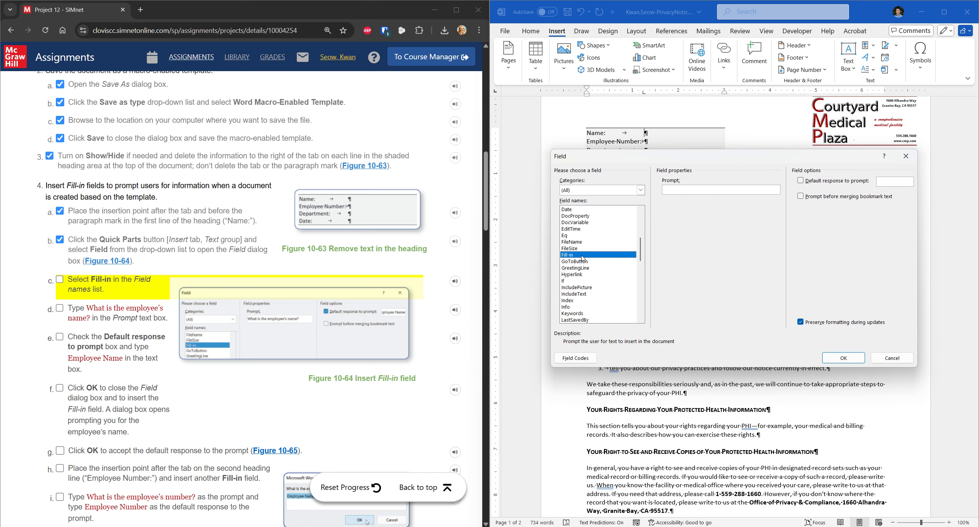
{"action": "left_click", "coordinate": [110, 291]}
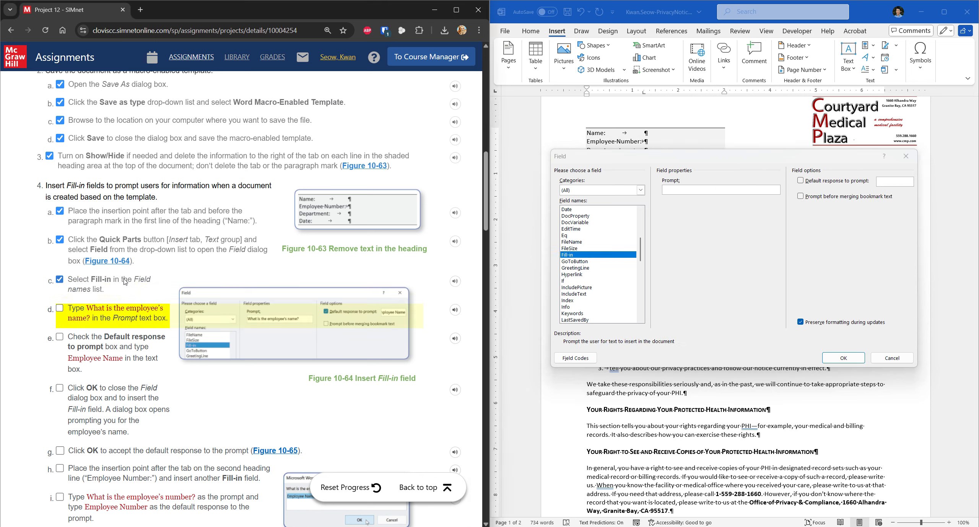
- Set the Fill-in field's prompt to "What is the employee's name?" and mark instruction step 4d as completed
{"action": "triple_click", "coordinate": [91, 316]}
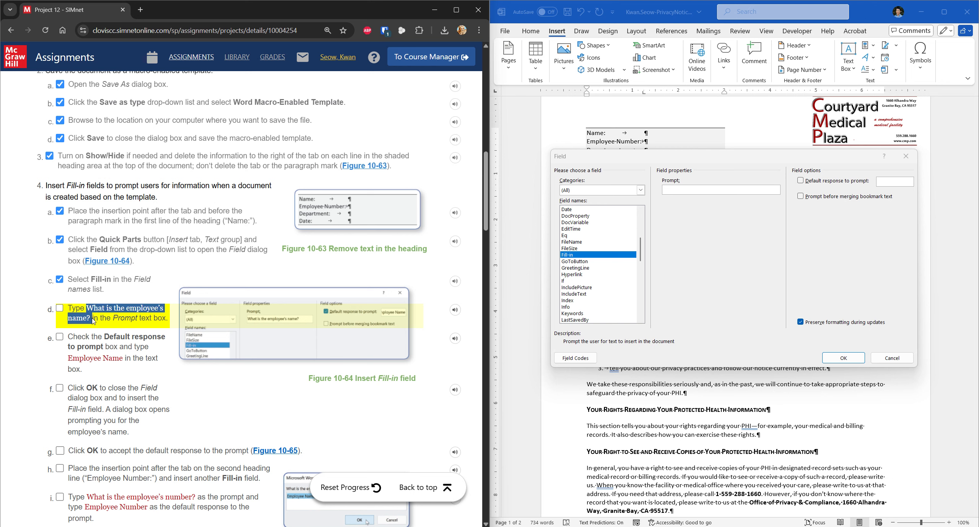
{"action": "left_click_drag", "start_coordinate": [92, 321], "coordinate": [90, 325]}
{"action": "key", "text": "ctrl+c"}
{"action": "left_click", "coordinate": [690, 190]}
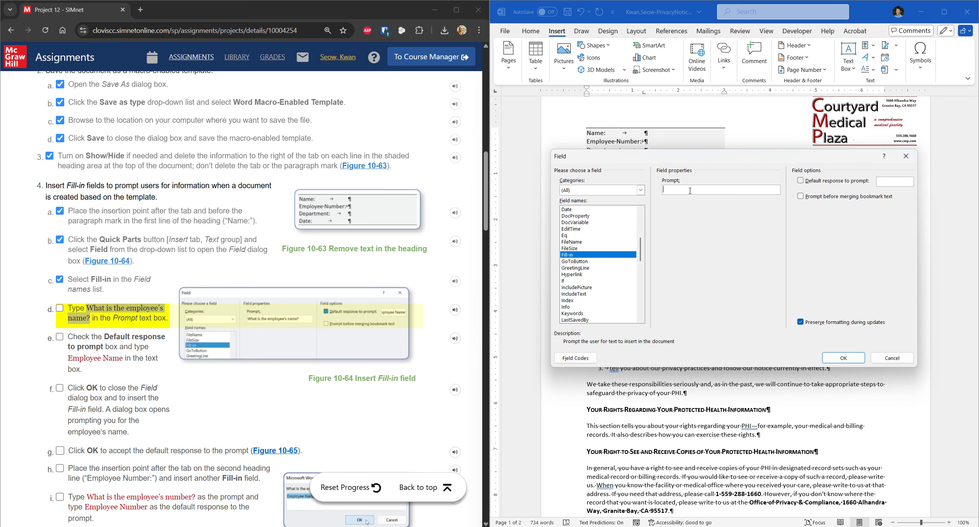
{"action": "key", "text": "ctrl+v"}
{"action": "left_click", "coordinate": [59, 308]}
{"action": "left_click_drag", "start_coordinate": [91, 318], "coordinate": [85, 308]}
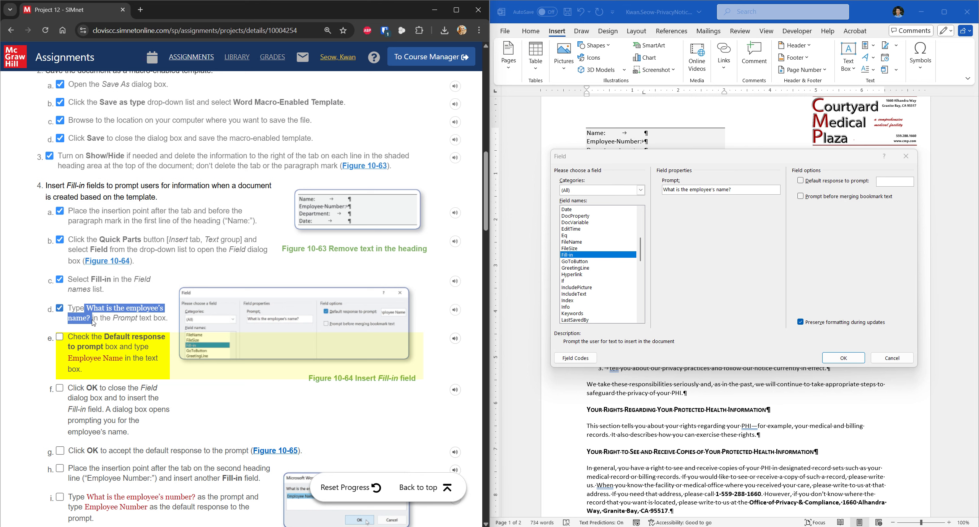
{"action": "left_click", "coordinate": [88, 315]}
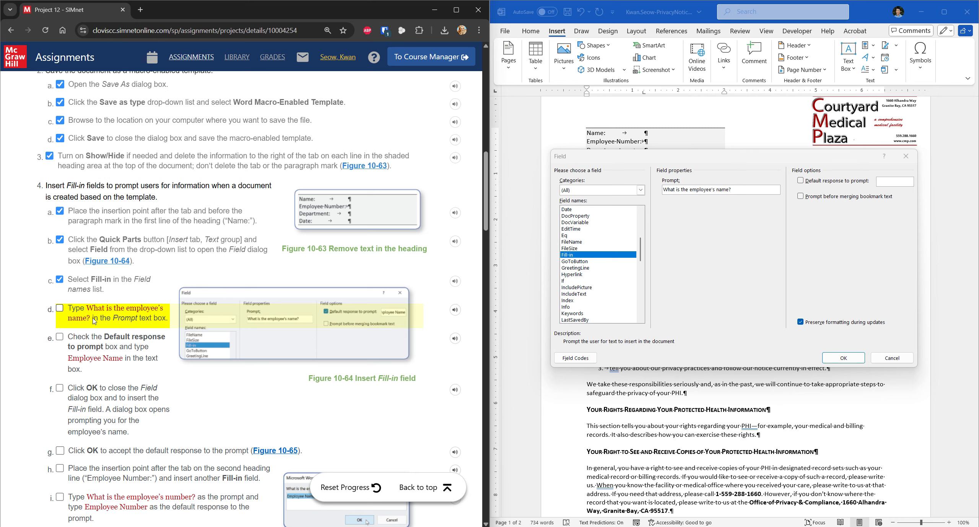
{"action": "left_click", "coordinate": [61, 308]}
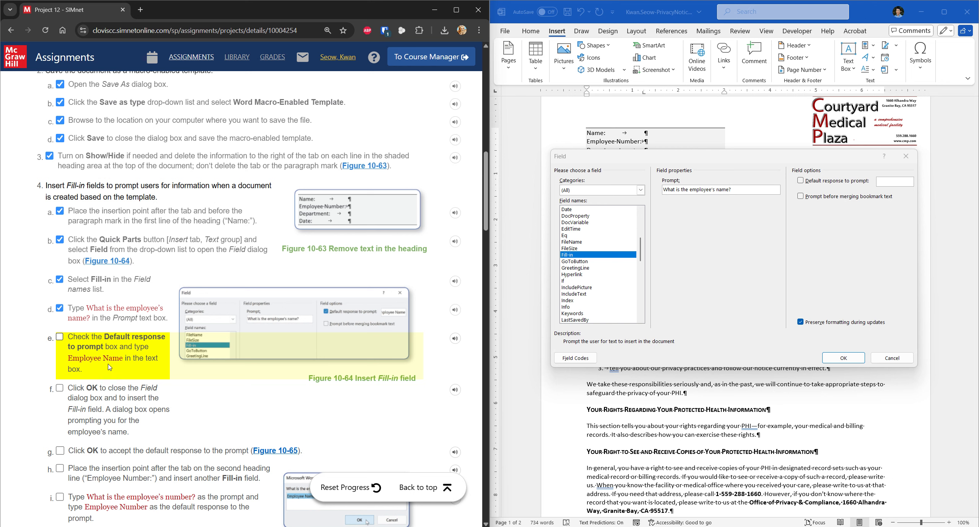
- Enable the default response to the prompt with the text "Employee Name", and mark instruction step 4e as completed
{"action": "left_click_drag", "start_coordinate": [69, 361], "coordinate": [124, 361]}
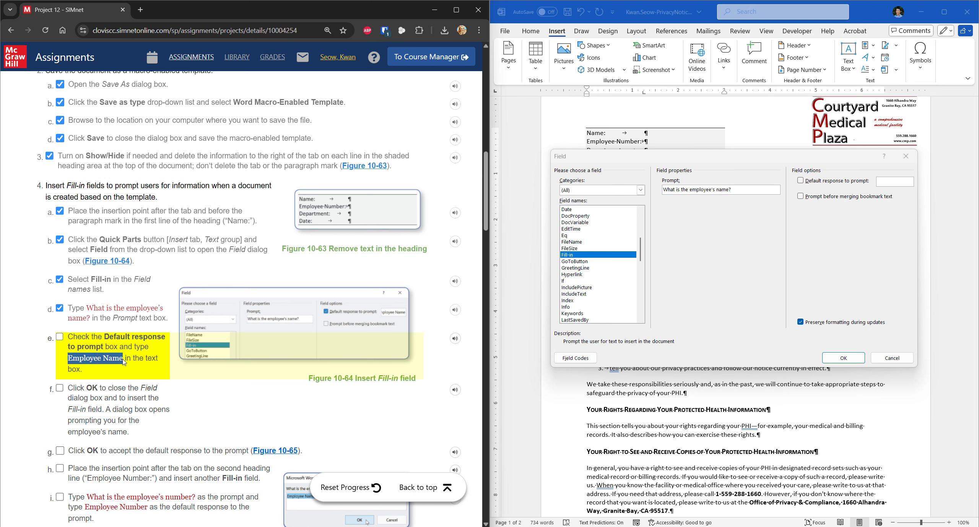
{"action": "key", "text": "ctrl+c"}
{"action": "left_click", "coordinate": [895, 181]}
{"action": "key", "text": "ctrl+v"}
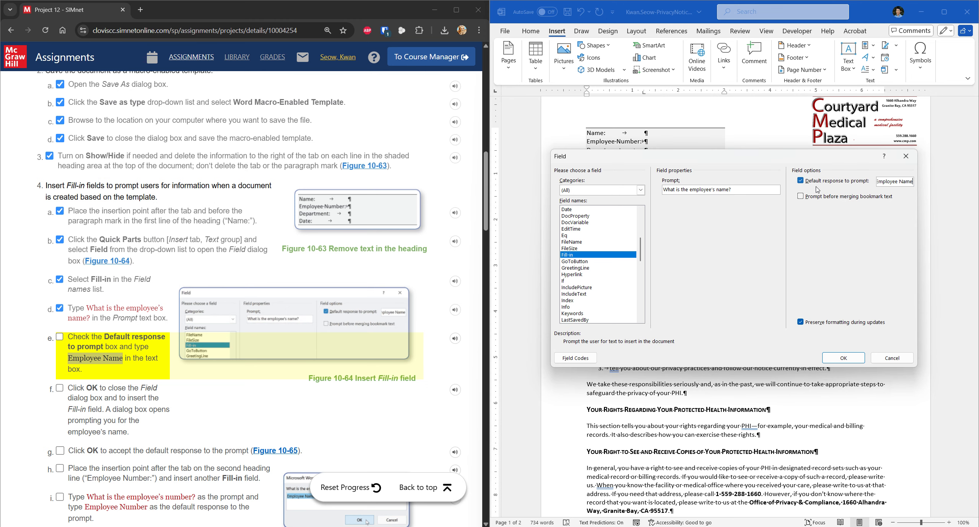
{"action": "left_click", "coordinate": [60, 338]}
- Insert the Fill-in field on the Name line with its default response, and mark instruction steps 4f and 4g as completed
{"action": "scroll", "coordinate": [152, 361], "scroll_direction": "down", "scroll_amount": 3}
{"action": "left_click", "coordinate": [846, 358]}
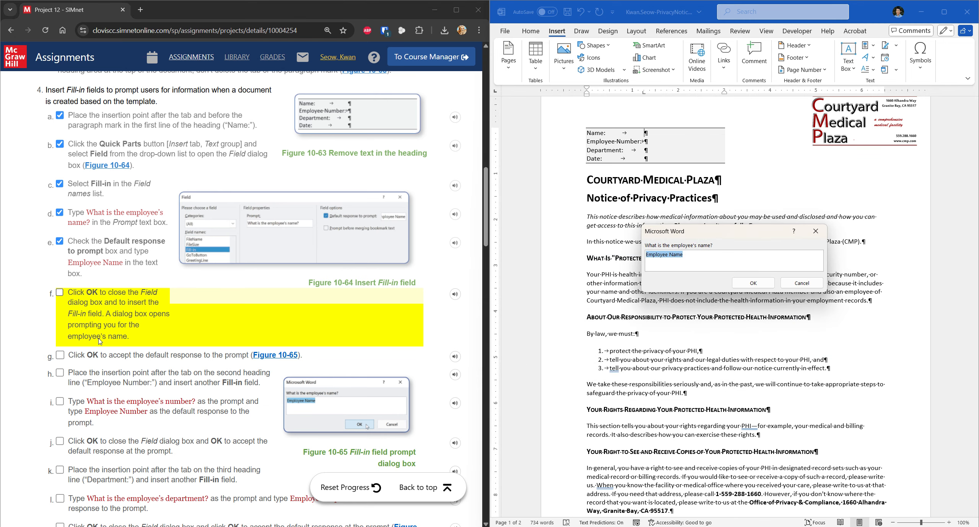
{"action": "left_click", "coordinate": [757, 282]}
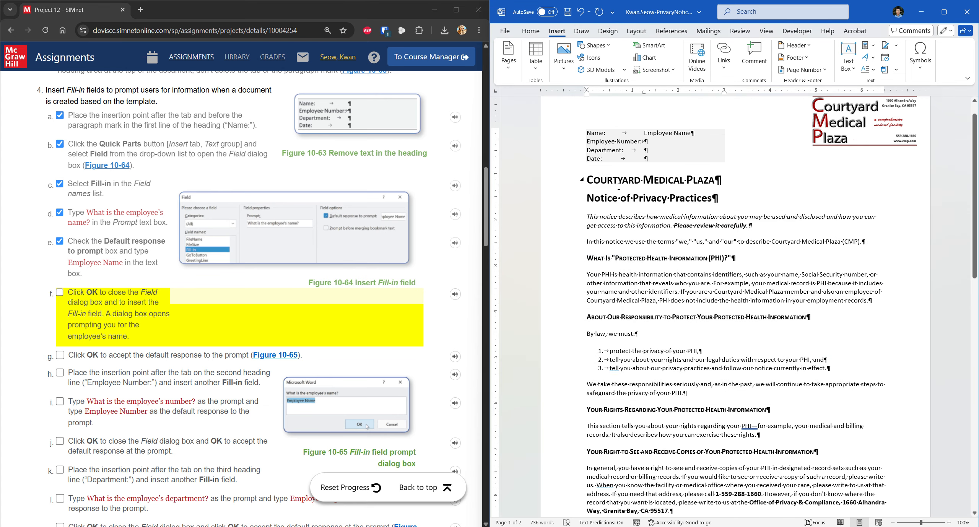
{"action": "left_click", "coordinate": [60, 293]}
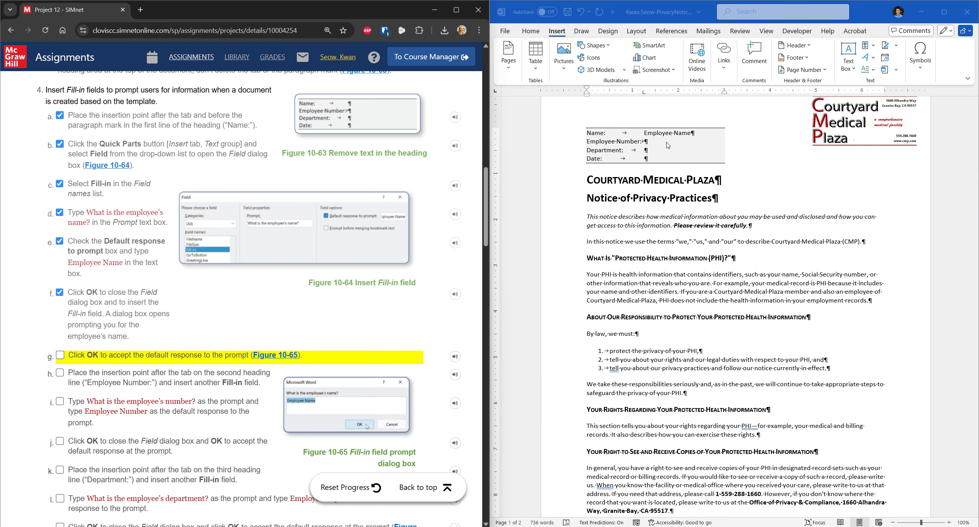
{"action": "scroll", "coordinate": [199, 280], "scroll_direction": "down", "scroll_amount": 1}
{"action": "scroll", "coordinate": [198, 280], "scroll_direction": "down", "scroll_amount": 1}
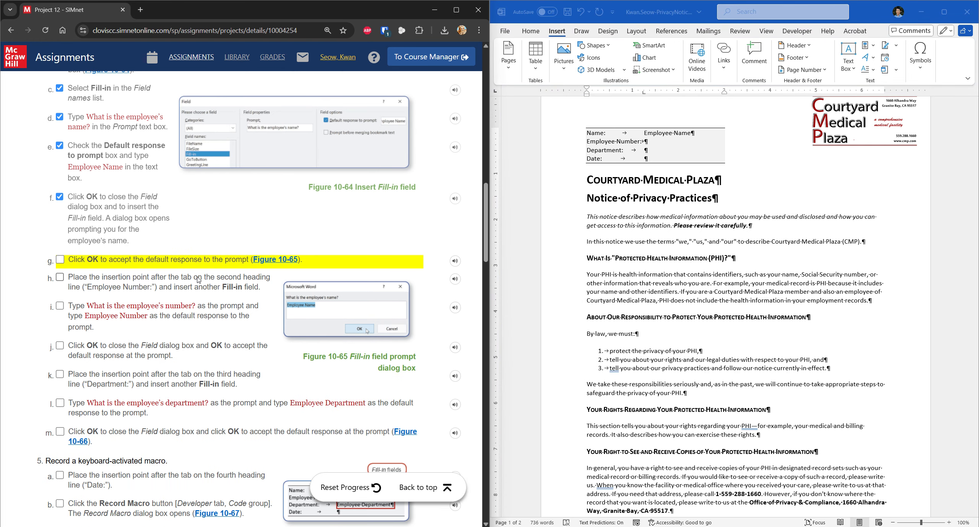
{"action": "left_click", "coordinate": [60, 260]}
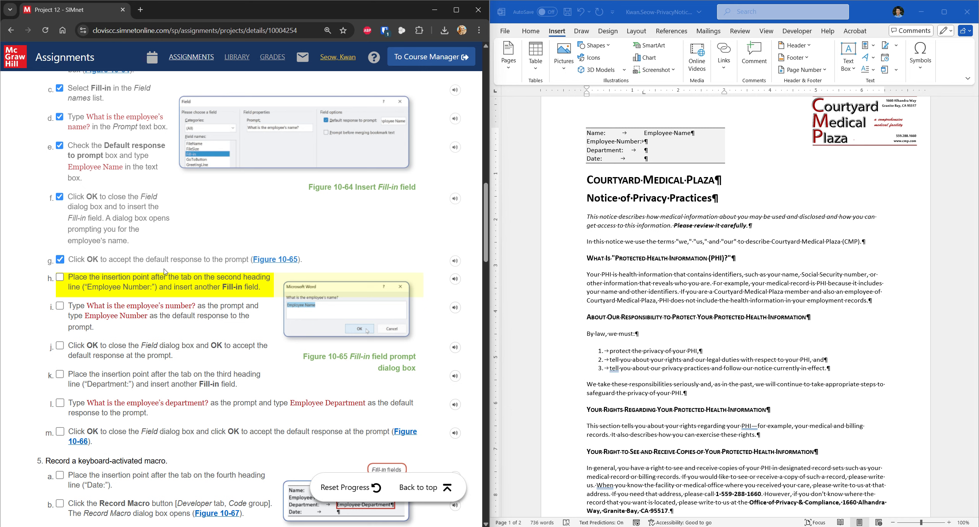
- Start inserting another field after the tab on the Employee Number line, choosing Fill-in as the field name
{"action": "left_click", "coordinate": [646, 142]}
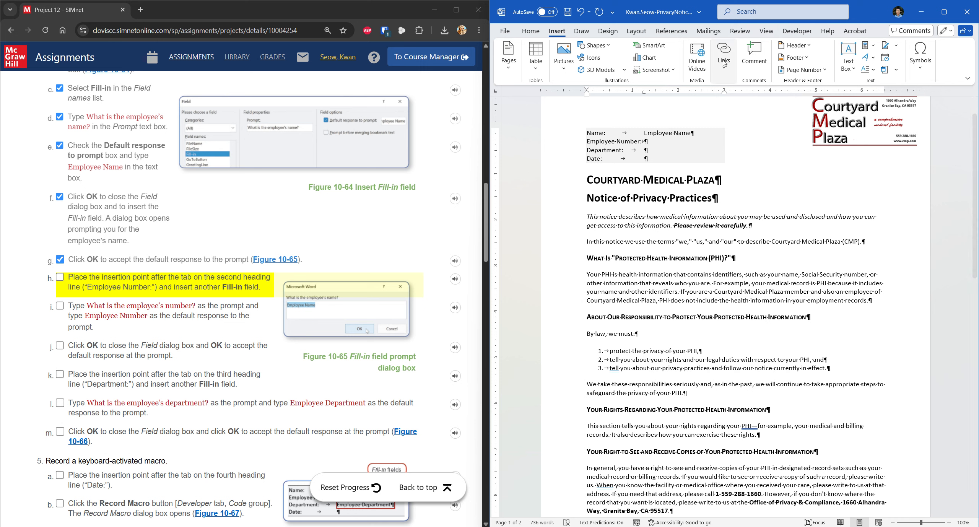
{"action": "left_click", "coordinate": [871, 46]}
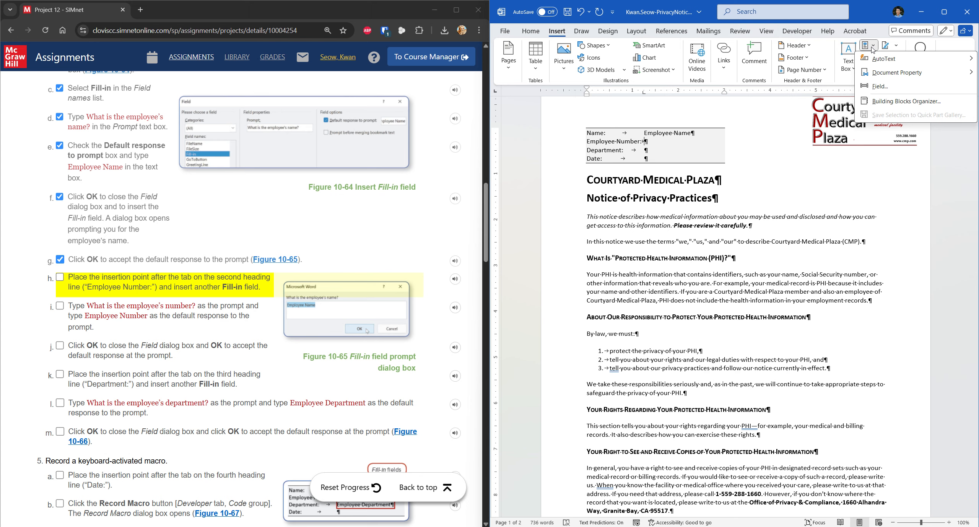
{"action": "left_click", "coordinate": [879, 86]}
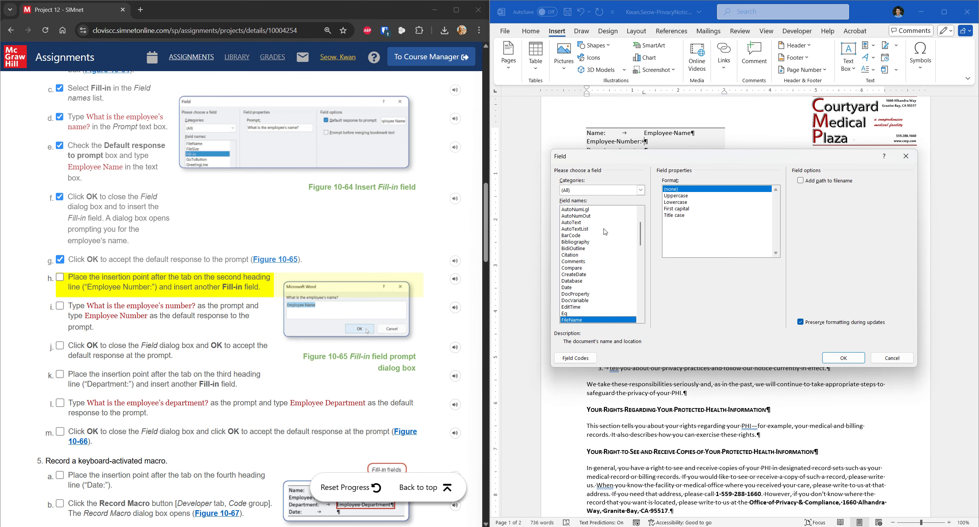
{"action": "scroll", "coordinate": [584, 321], "scroll_direction": "down", "scroll_amount": 2}
{"action": "left_click", "coordinate": [576, 295]}
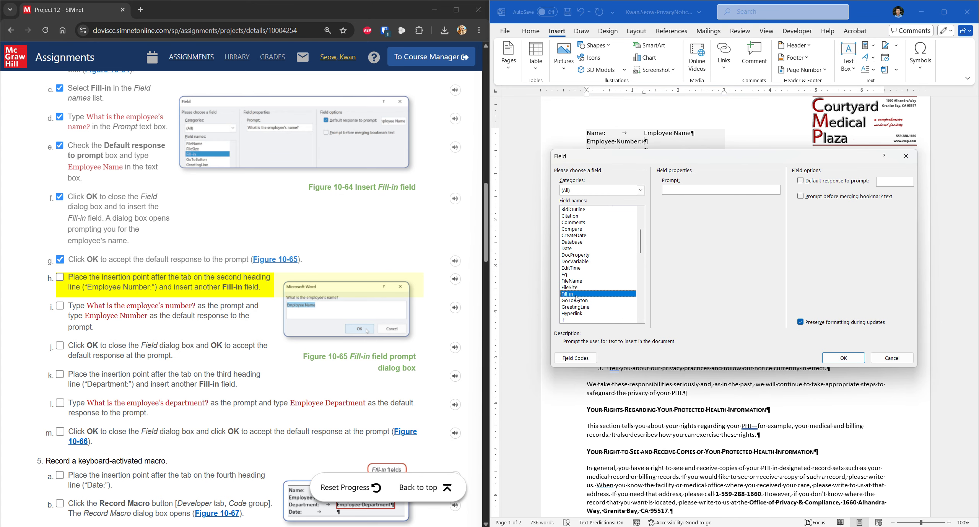
- Set the new field's prompt to "What is the employee's number?" and mark instruction step 4h as completed
{"action": "left_click_drag", "start_coordinate": [88, 306], "coordinate": [195, 312]}
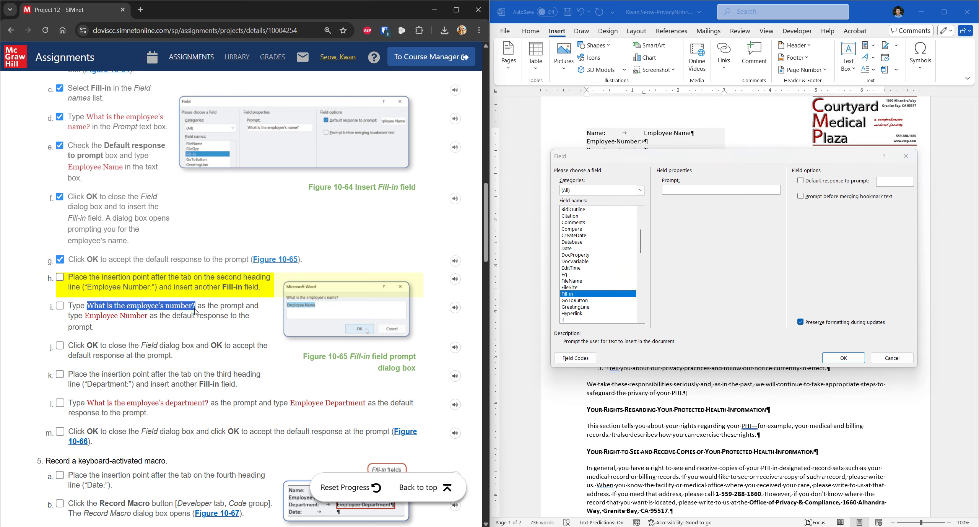
{"action": "key", "text": "ctrl+c"}
{"action": "left_click", "coordinate": [703, 257]}
{"action": "key", "text": "ctrl+v"}
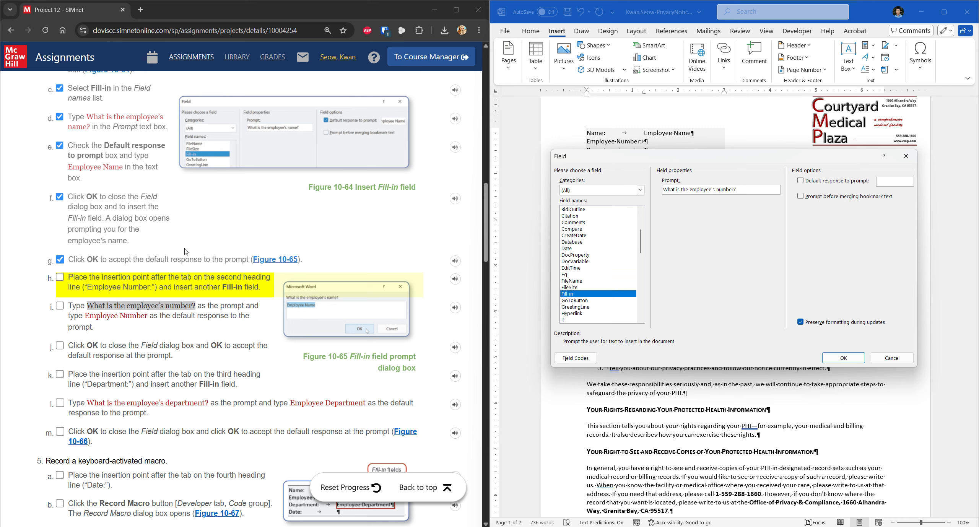
{"action": "left_click", "coordinate": [59, 277]}
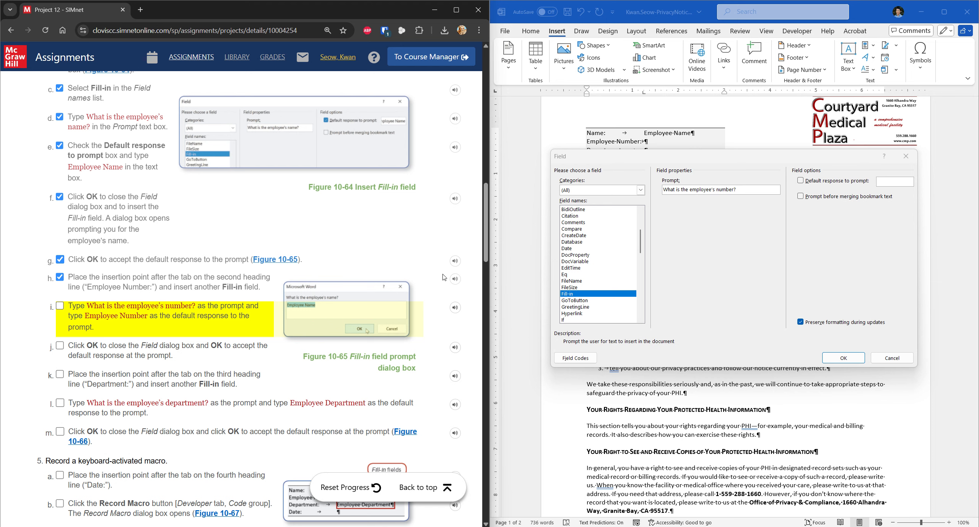
- Enable the default response for the employee number prompt and set it to "Employee Number"
{"action": "left_click_drag", "start_coordinate": [85, 316], "coordinate": [149, 320]}
{"action": "key", "text": "ctrl+c"}
{"action": "left_click", "coordinate": [800, 180]}
{"action": "left_click", "coordinate": [894, 181]}
{"action": "key", "text": "ctrl+v"}
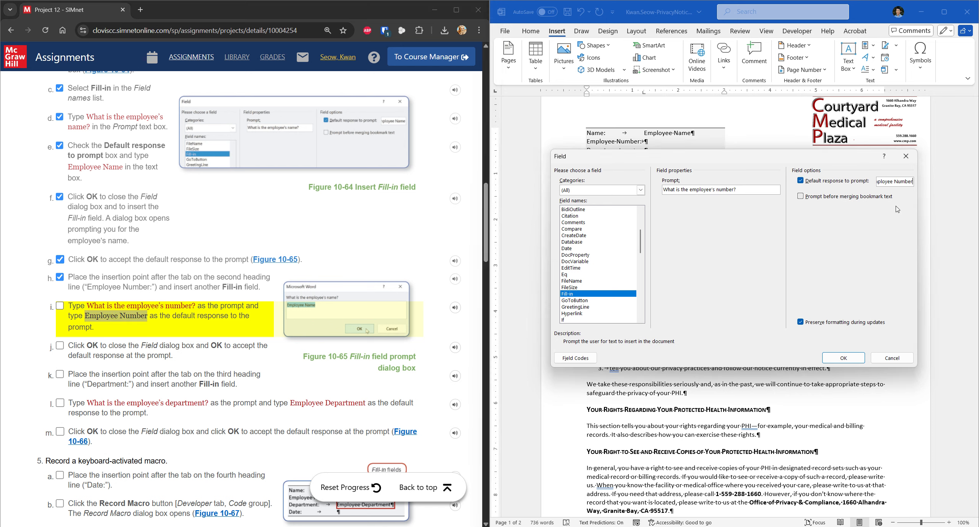
- Insert the Fill-in field on the Employee Number line with its default response, and mark instruction steps 4i and 4j as completed
{"action": "left_click", "coordinate": [843, 358]}
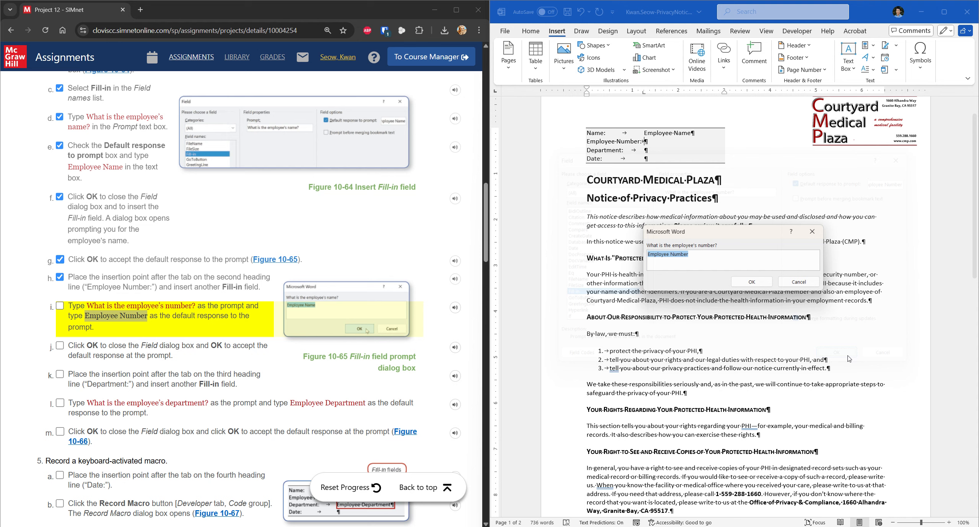
{"action": "left_click", "coordinate": [765, 286]}
{"action": "left_click", "coordinate": [207, 320]}
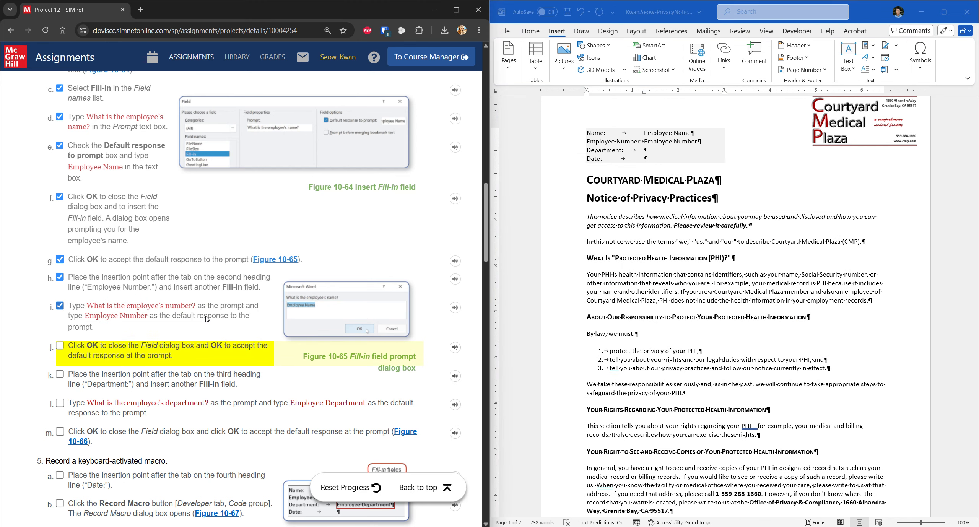
{"action": "scroll", "coordinate": [206, 319], "scroll_direction": "down", "scroll_amount": 2}
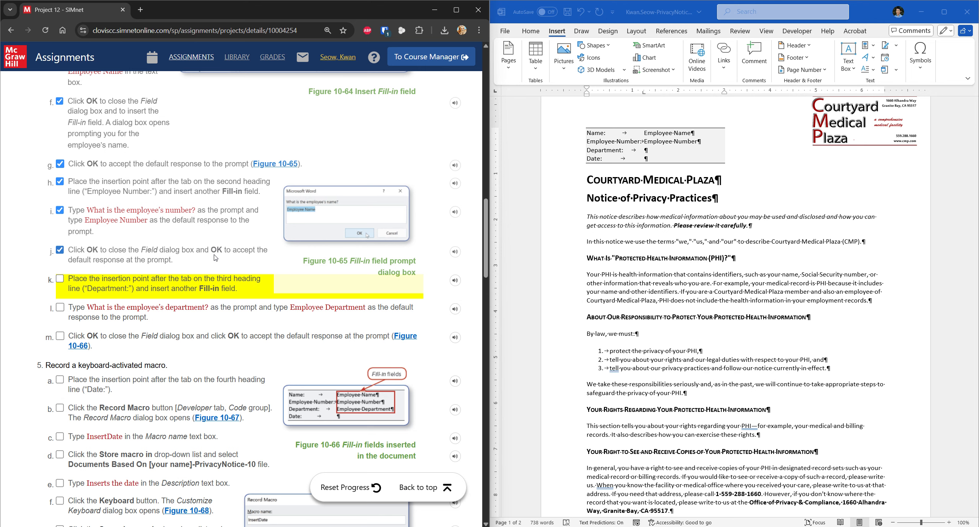
- Start inserting another field after the tab on the Department line, choosing Fill-in as the field name, and mark instruction step 4k as completed
{"action": "left_click", "coordinate": [645, 150]}
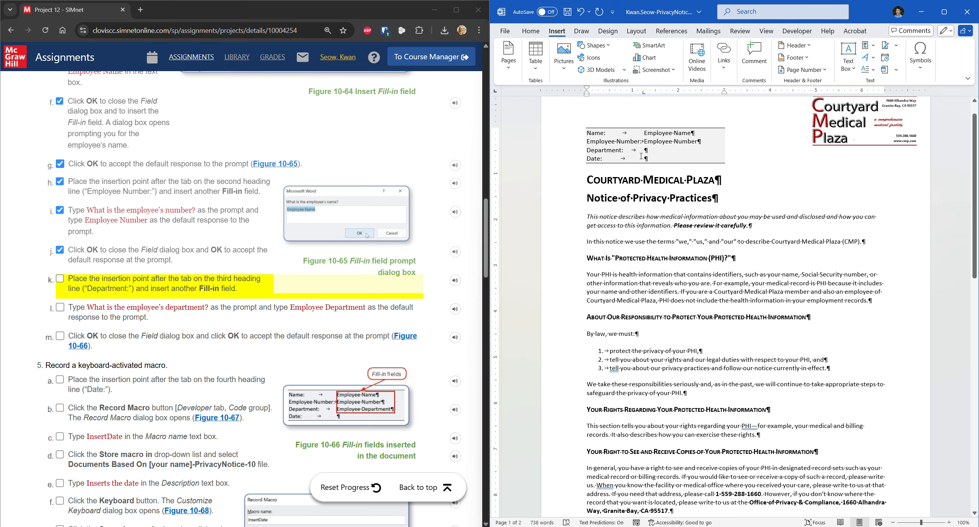
{"action": "left_click", "coordinate": [246, 282]}
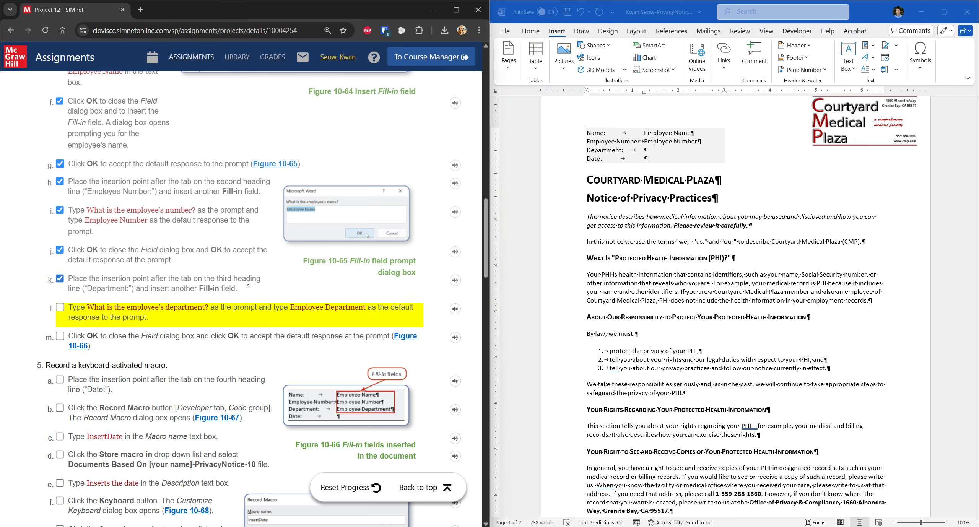
{"action": "scroll", "coordinate": [246, 282], "scroll_direction": "down", "scroll_amount": 1}
{"action": "left_click", "coordinate": [645, 150]}
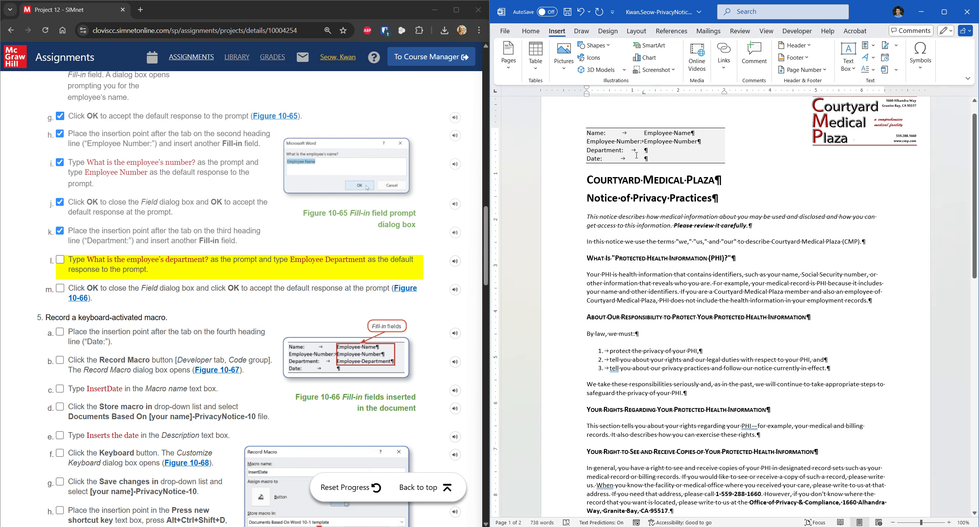
{"action": "left_click", "coordinate": [867, 46]}
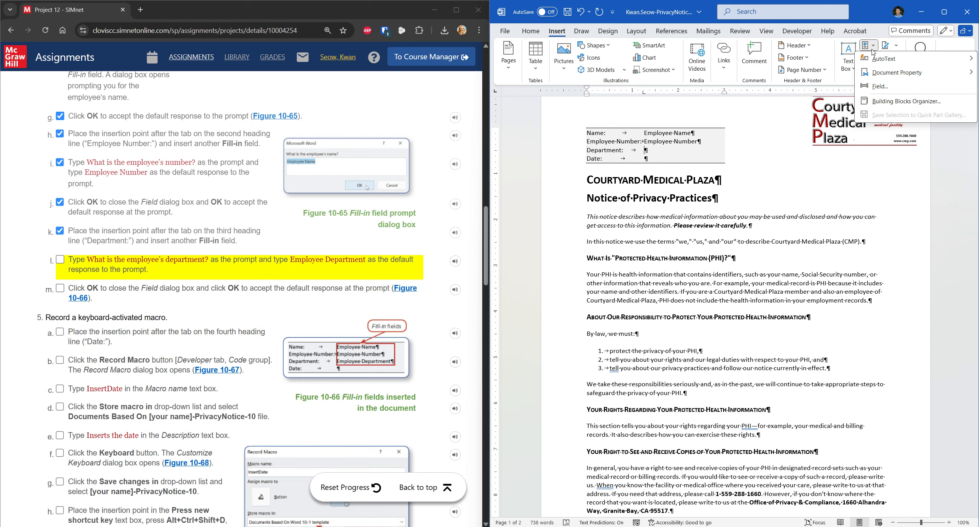
{"action": "left_click", "coordinate": [888, 91]}
{"action": "left_click", "coordinate": [593, 230]}
{"action": "key", "text": "f"}
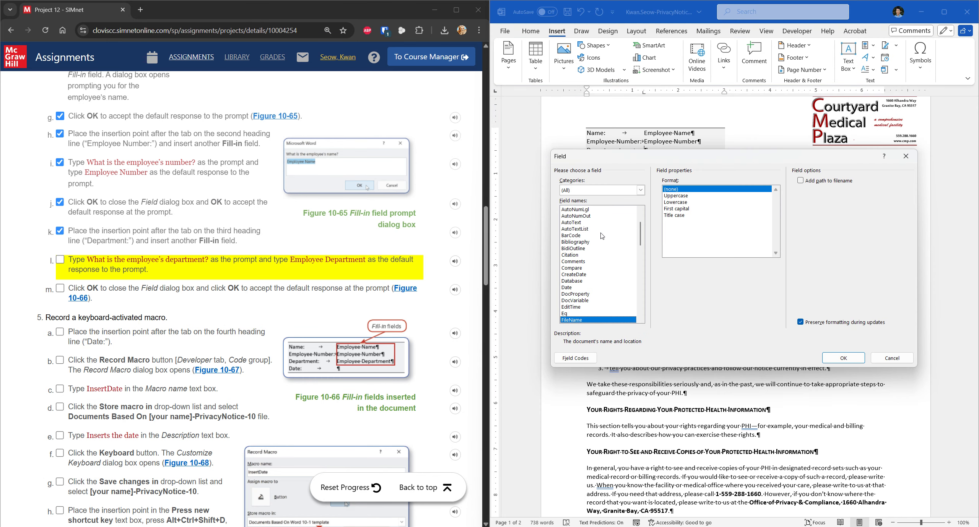
{"action": "scroll", "coordinate": [602, 236], "scroll_direction": "down", "scroll_amount": 2}
{"action": "left_click", "coordinate": [587, 293]}
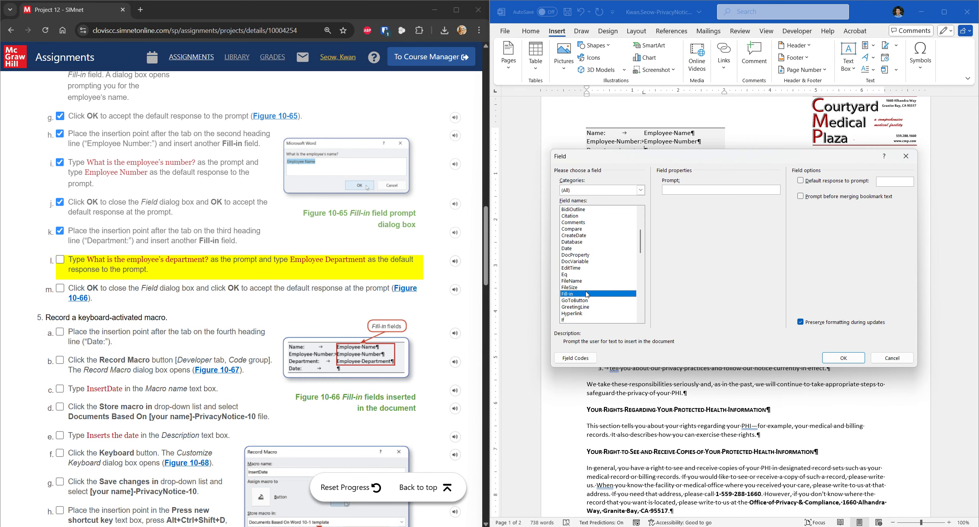
- Set the new field's prompt to "What is the employee's department?" and mark instruction step 4l as completed
{"action": "left_click", "coordinate": [91, 260]}
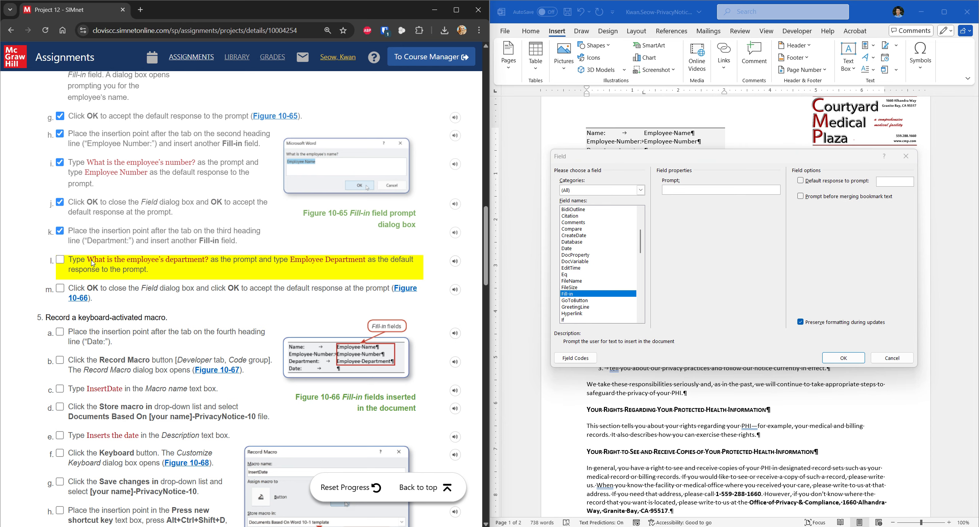
{"action": "left_click_drag", "start_coordinate": [90, 260], "coordinate": [209, 261]}
{"action": "key", "text": "ctrl+c"}
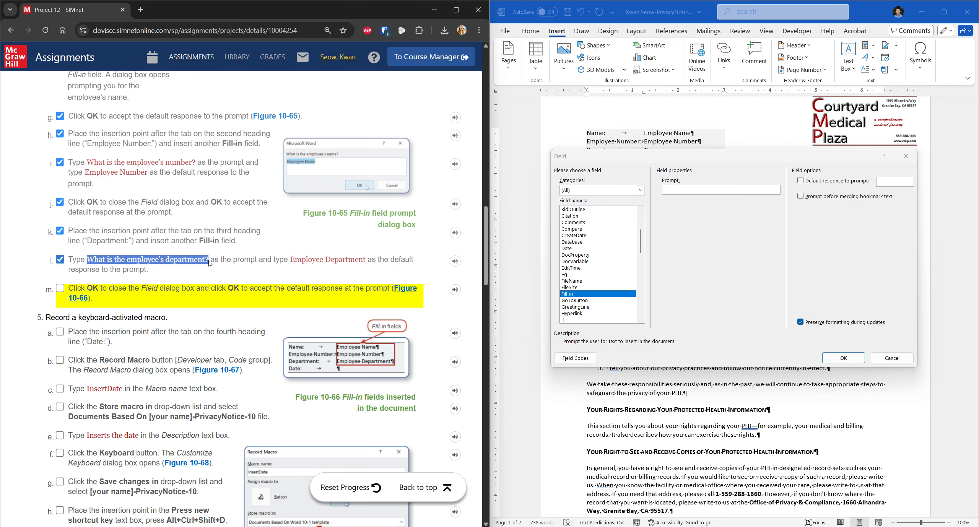
{"action": "left_click", "coordinate": [688, 205]}
{"action": "key", "text": "ctrl+v"}
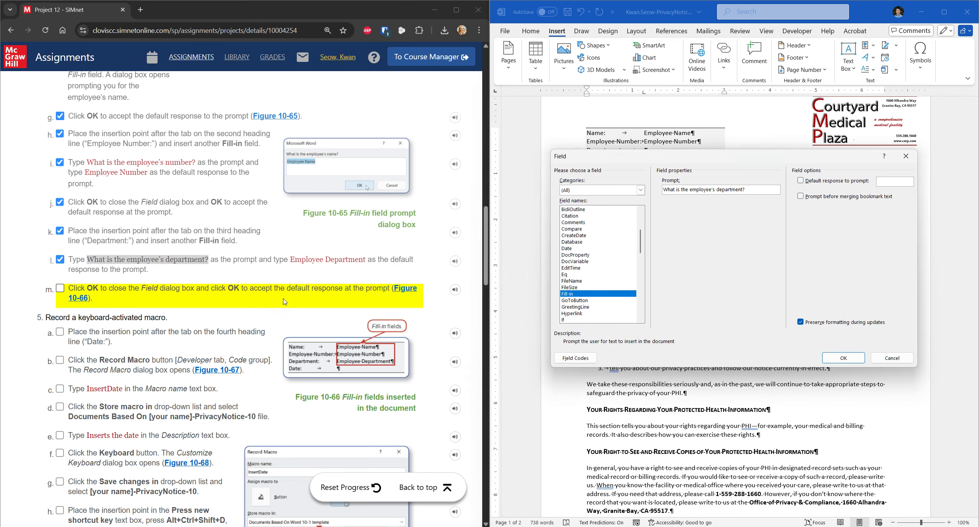
- Set the default response for the department prompt to "Employee Department"
{"action": "left_click_drag", "start_coordinate": [290, 260], "coordinate": [366, 265]}
{"action": "key", "text": "ctrl+c"}
{"action": "left_click", "coordinate": [894, 181]}
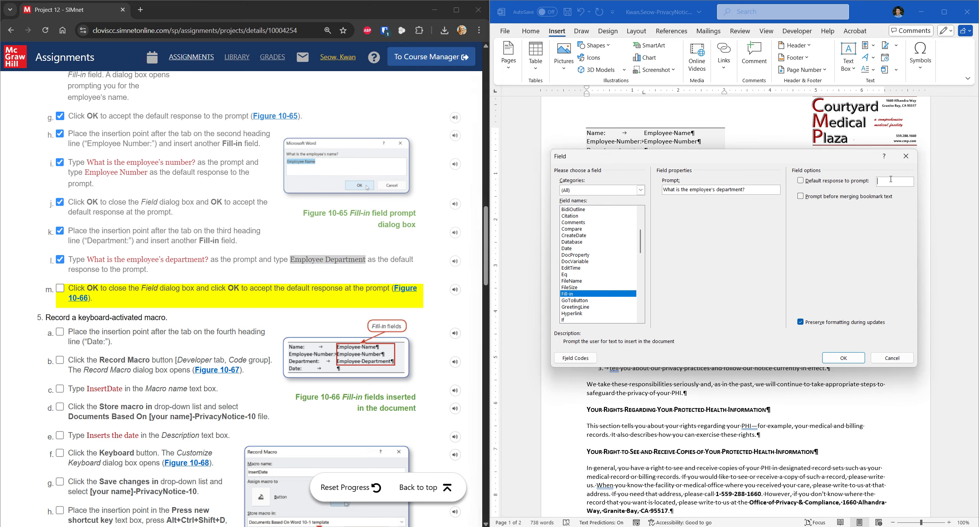
{"action": "key", "text": "ctrl+v"}
- Insert the Fill-in field on the Department line with its default response, and mark instruction step 4m as completed
{"action": "left_click", "coordinate": [843, 358]}
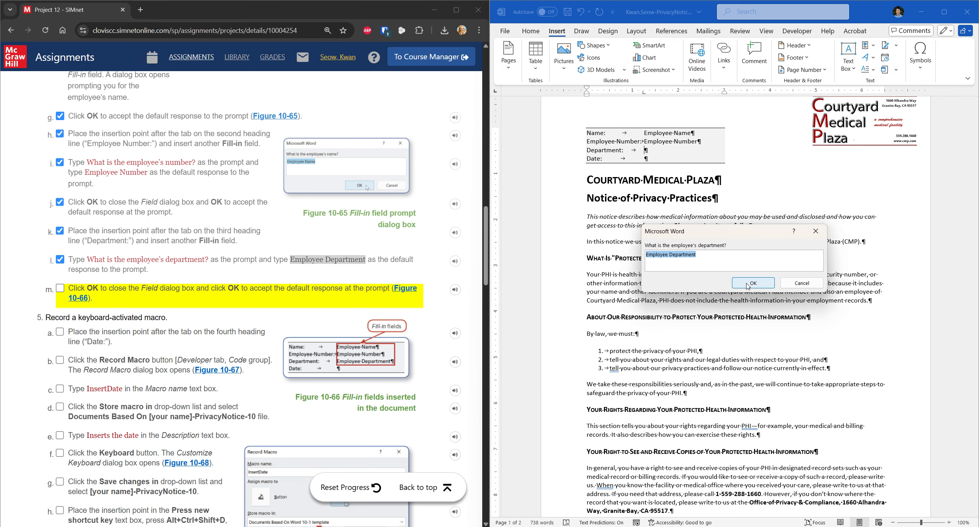
{"action": "left_click", "coordinate": [752, 277]}
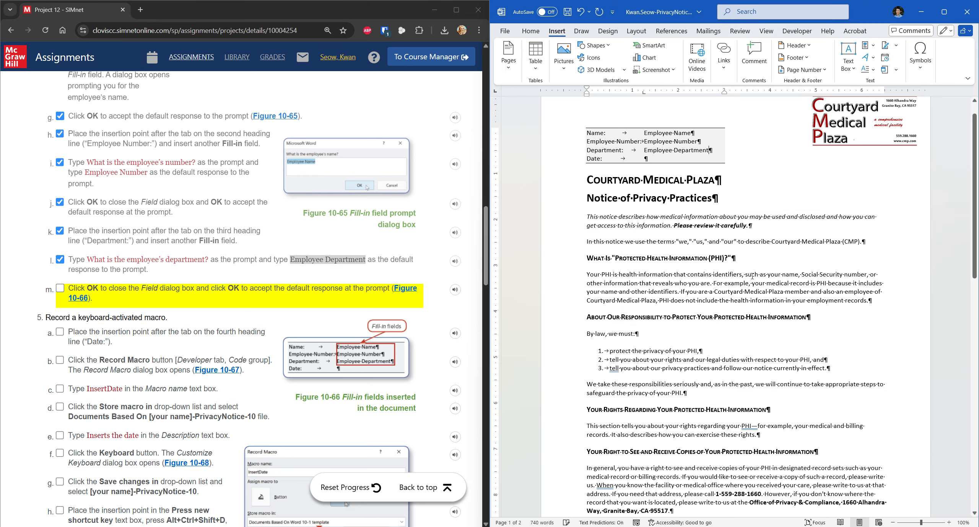
{"action": "left_click", "coordinate": [60, 287]}
- Place the insertion point after the tab on the Date line and mark instruction step 5a as completed
{"action": "scroll", "coordinate": [156, 304], "scroll_direction": "down", "scroll_amount": 2}
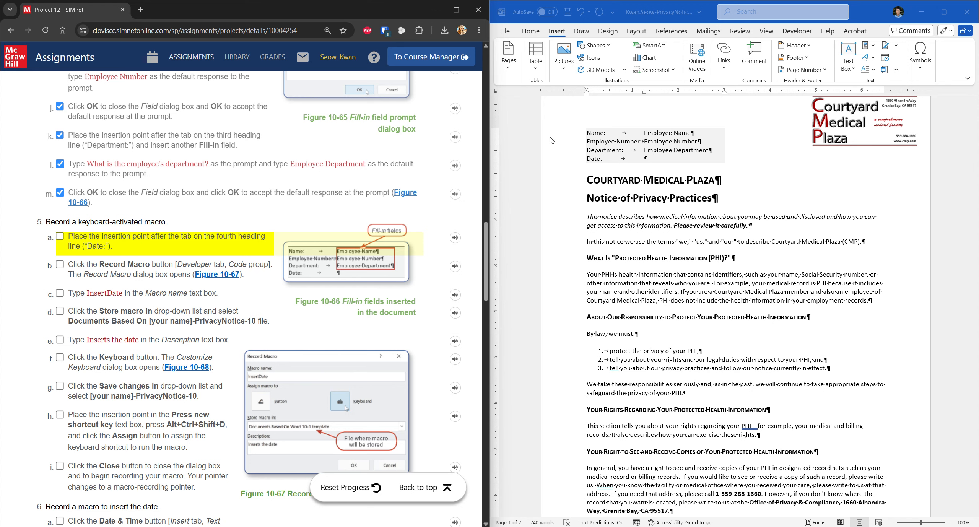
{"action": "left_click", "coordinate": [646, 159]}
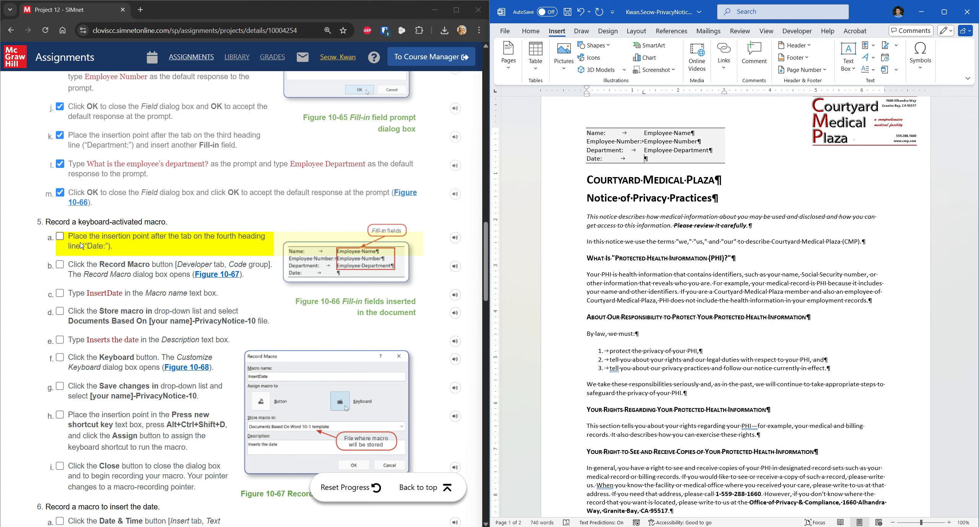
{"action": "left_click", "coordinate": [61, 237]}
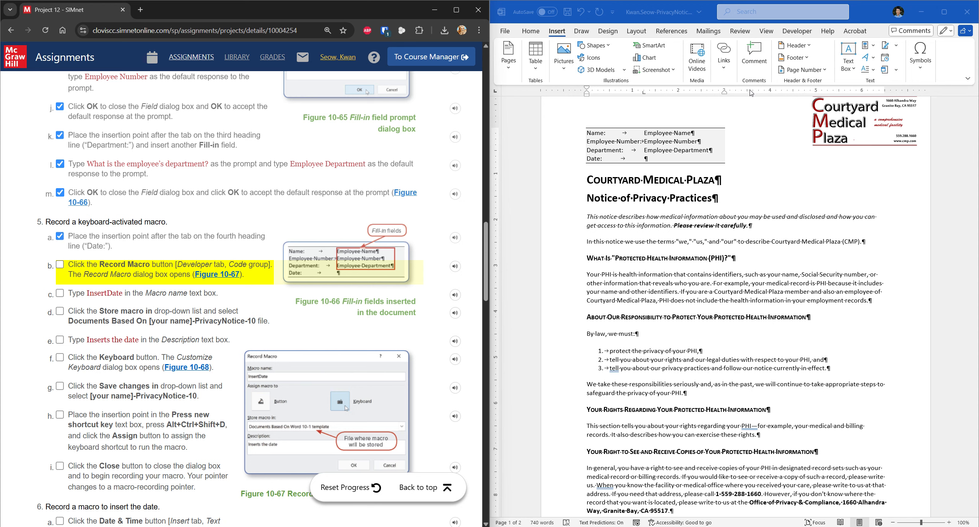
- Undock the document window and open the ribbon customization settings in the Word options
{"action": "left_click", "coordinate": [805, 37]}
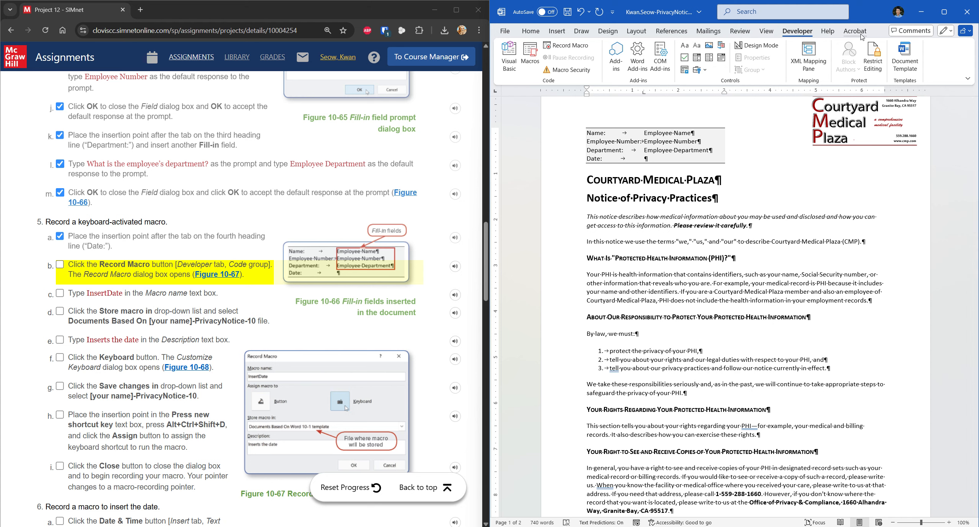
{"action": "left_click", "coordinate": [763, 33]}
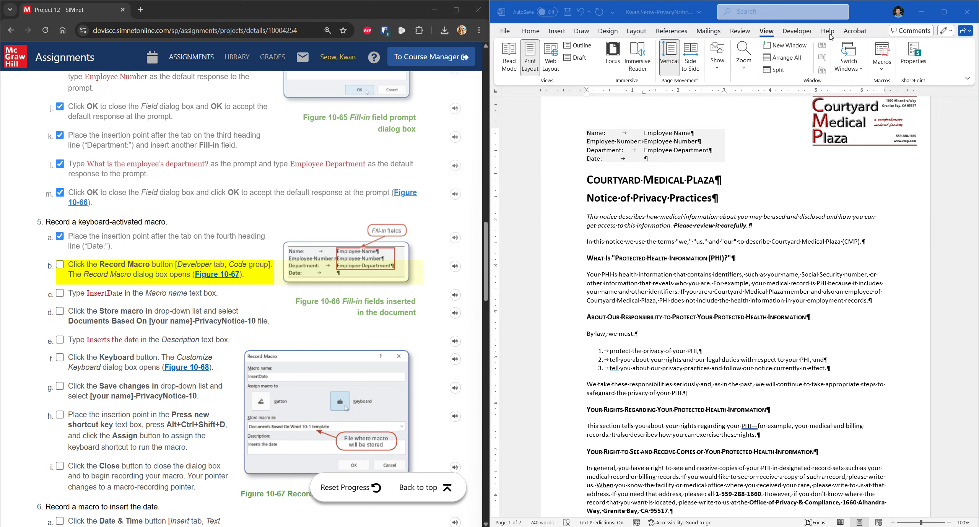
{"action": "left_click_drag", "start_coordinate": [862, 18], "coordinate": [872, 48]}
{"action": "left_click", "coordinate": [277, 60]}
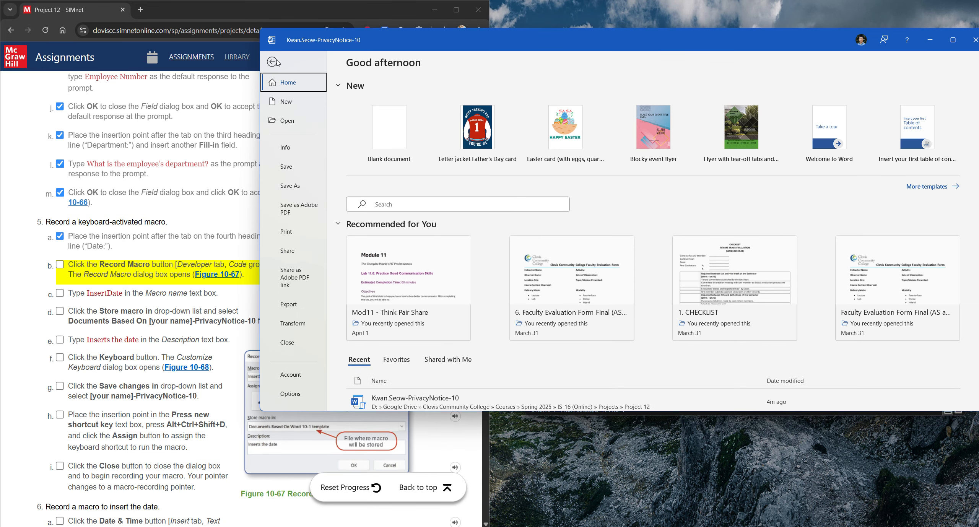
{"action": "left_click", "coordinate": [290, 393]}
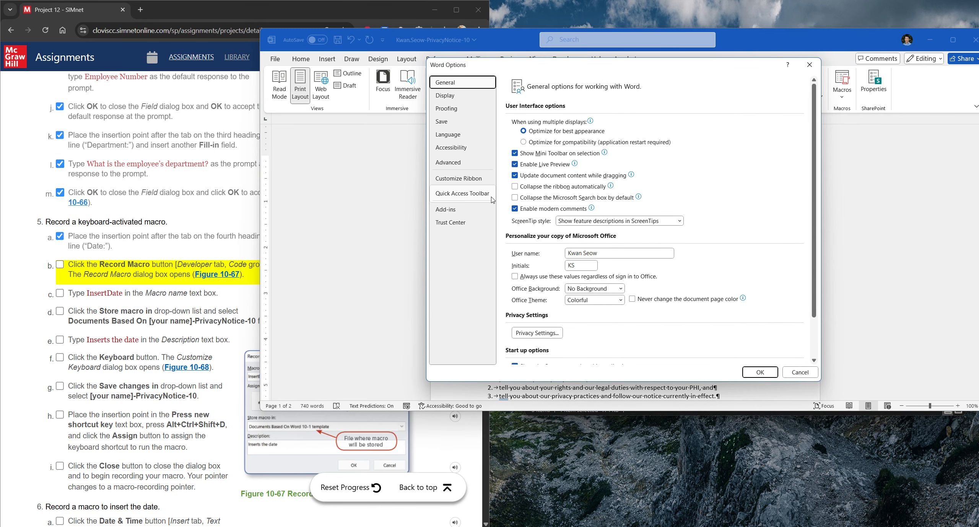
{"action": "scroll", "coordinate": [632, 222], "scroll_direction": "down", "scroll_amount": 2}
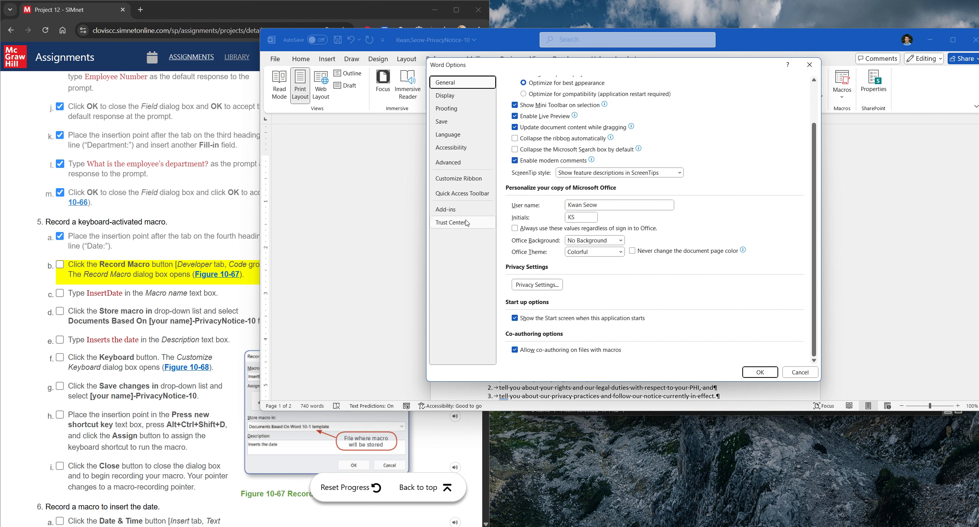
{"action": "left_click", "coordinate": [474, 181]}
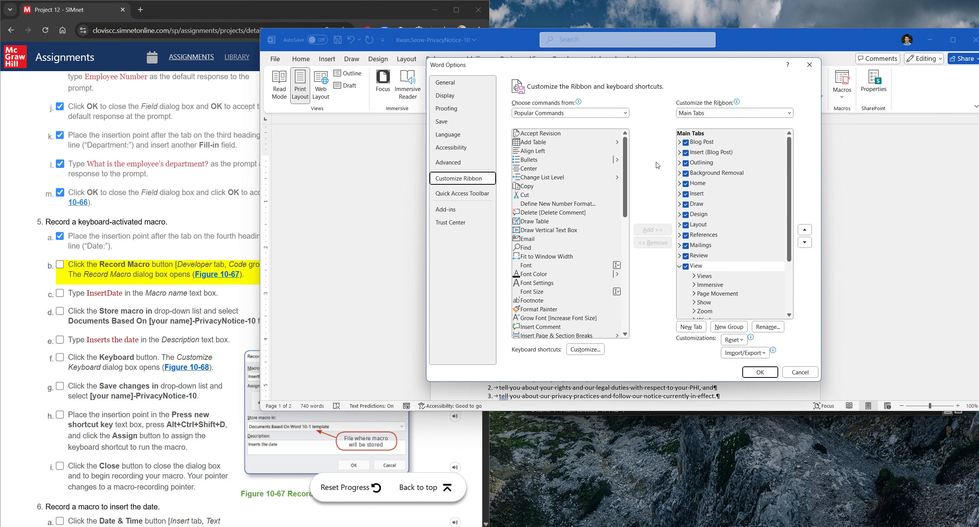
- Find Developer among the ribbon's main tabs, disable and re-enable it, and accept the options
{"action": "scroll", "coordinate": [756, 181], "scroll_direction": "down", "scroll_amount": 2}
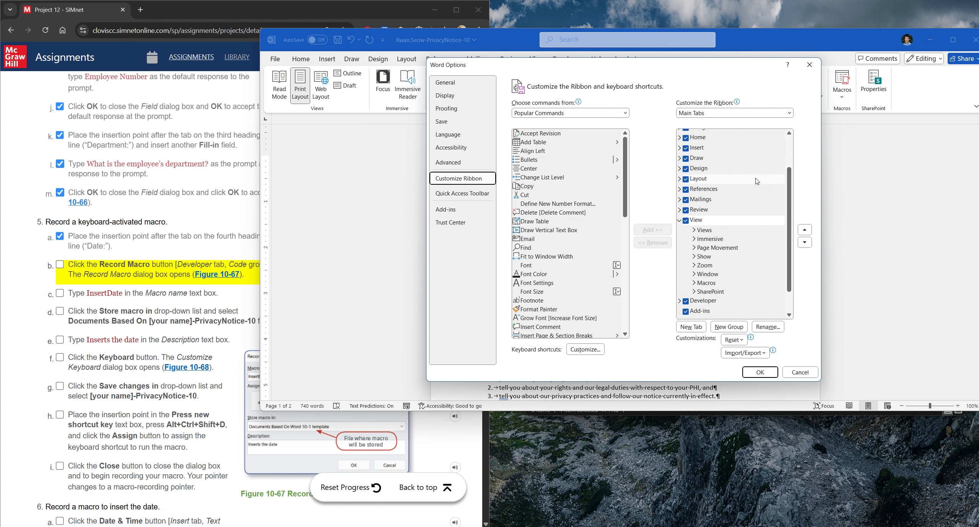
{"action": "scroll", "coordinate": [756, 180], "scroll_direction": "up", "scroll_amount": 1}
{"action": "scroll", "coordinate": [757, 181], "scroll_direction": "down", "scroll_amount": 1}
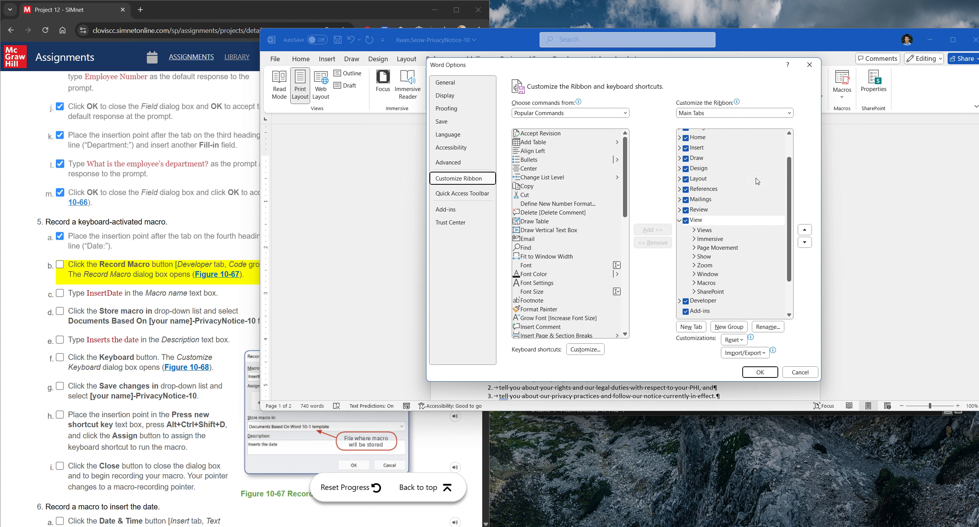
{"action": "scroll", "coordinate": [757, 180], "scroll_direction": "down", "scroll_amount": 1}
{"action": "left_click", "coordinate": [685, 273]}
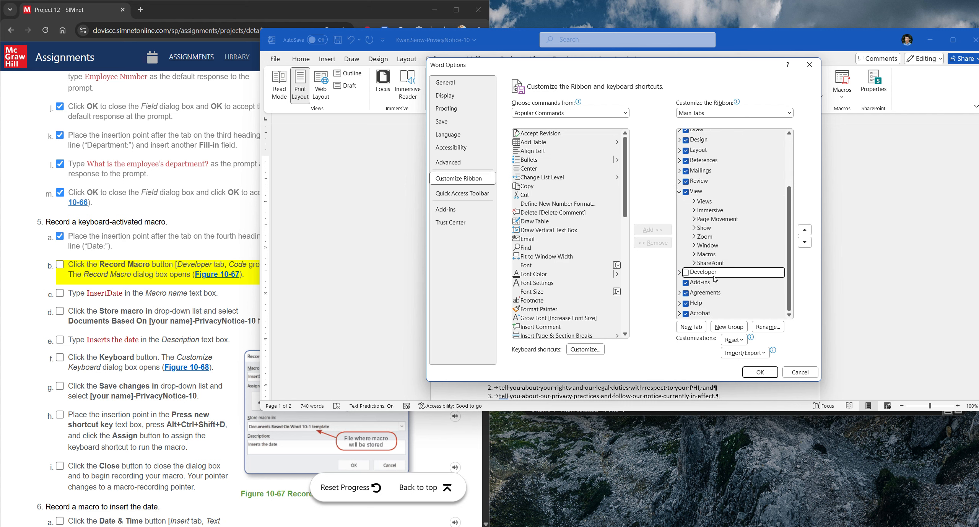
{"action": "left_click", "coordinate": [687, 274]}
{"action": "left_click", "coordinate": [760, 372]}
- Dock the document window beside the instructions, start a new macro recording setup, and mark instruction step 5b as completed
{"action": "left_click", "coordinate": [558, 62]}
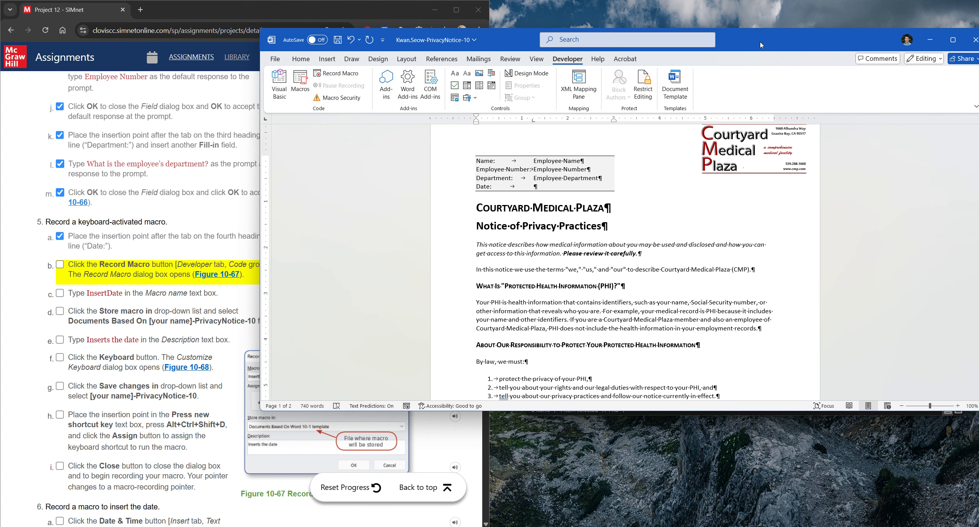
{"action": "key", "text": "super+Right"}
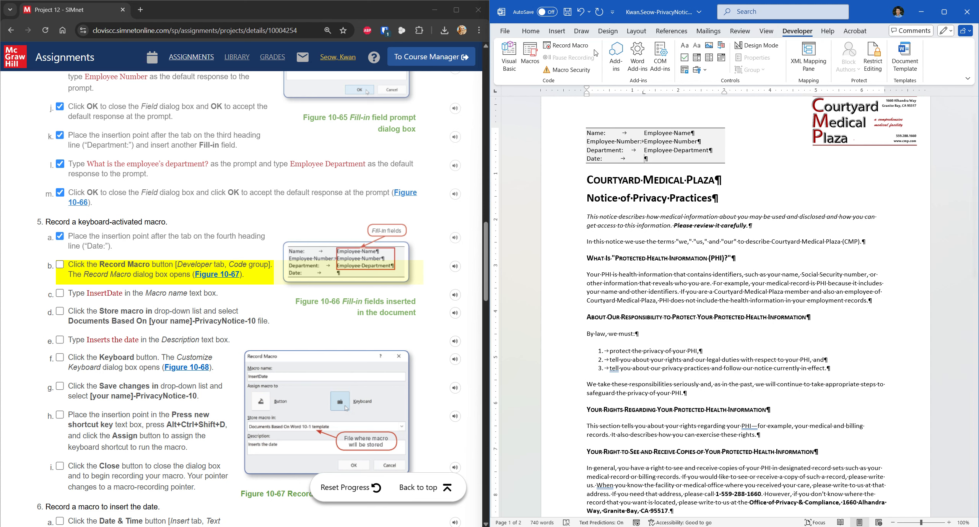
{"action": "left_click", "coordinate": [568, 47]}
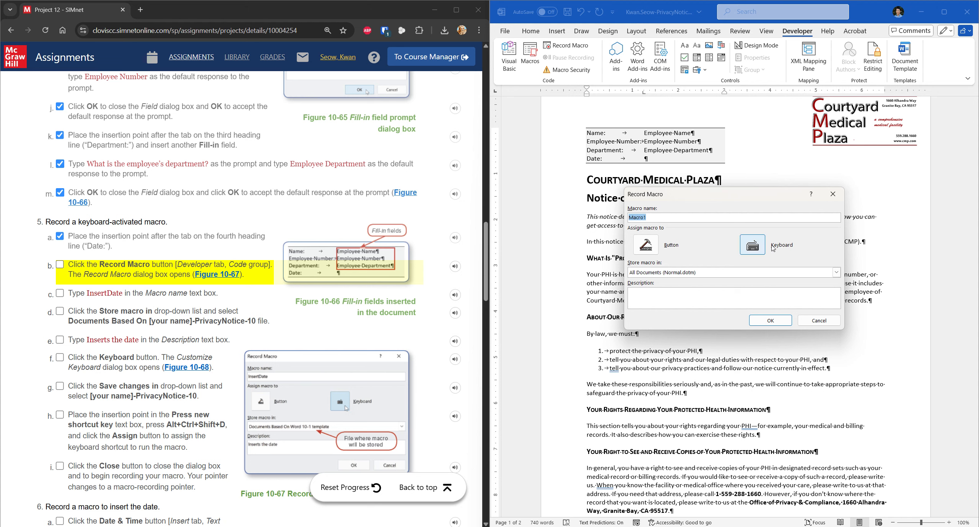
{"action": "scroll", "coordinate": [333, 452], "scroll_direction": "down", "scroll_amount": 2}
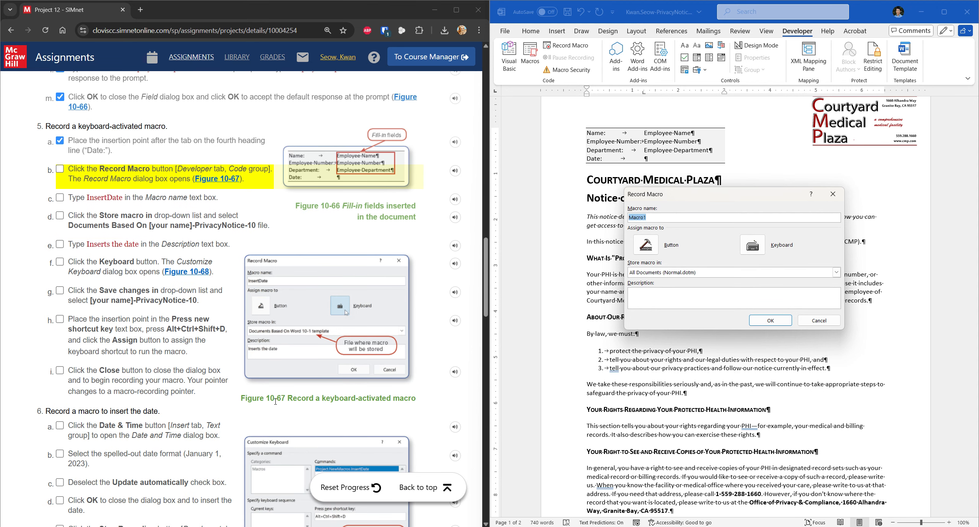
{"action": "left_click", "coordinate": [60, 171]}
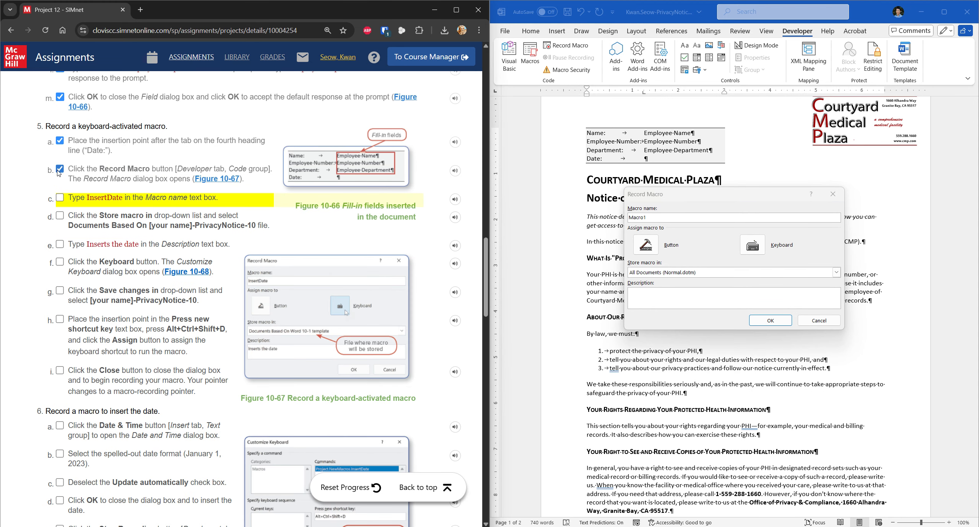
- Name the macro "InsertDate" and mark instruction step 5c as completed
{"action": "left_click_drag", "start_coordinate": [87, 198], "coordinate": [123, 201]}
{"action": "key", "text": "ctrl+c"}
{"action": "left_click_drag", "start_coordinate": [678, 216], "coordinate": [582, 223]}
{"action": "key", "text": "ctrl+v"}
{"action": "left_click", "coordinate": [166, 199]}
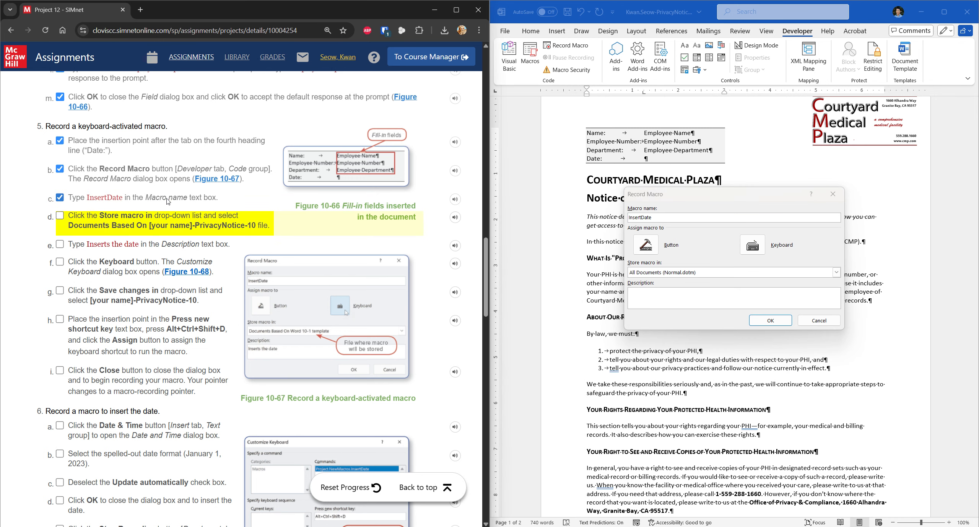
- Store the macro in documents based on the PrivacyNotice-10 template and mark instruction step 5d as completed
{"action": "scroll", "coordinate": [174, 202], "scroll_direction": "down", "scroll_amount": 1}
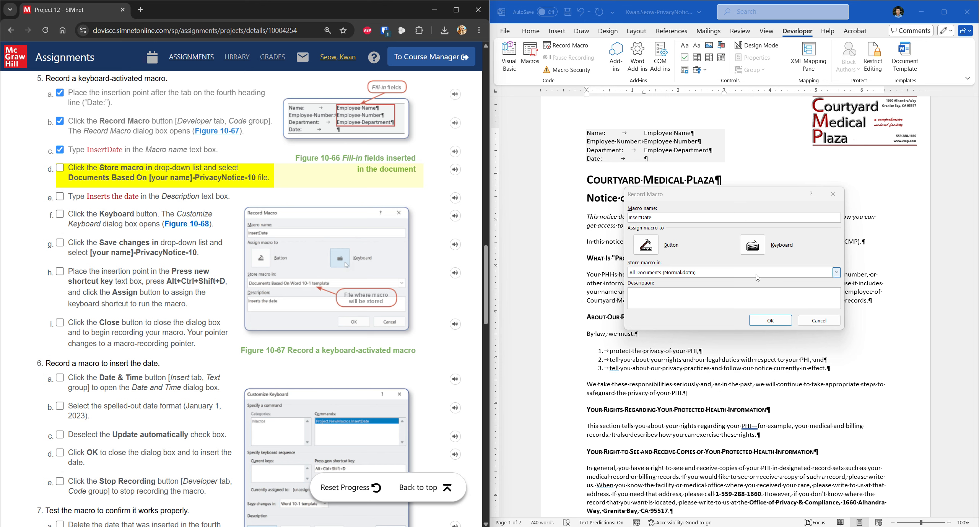
{"action": "left_click", "coordinate": [836, 273]}
{"action": "left_click", "coordinate": [836, 273]}
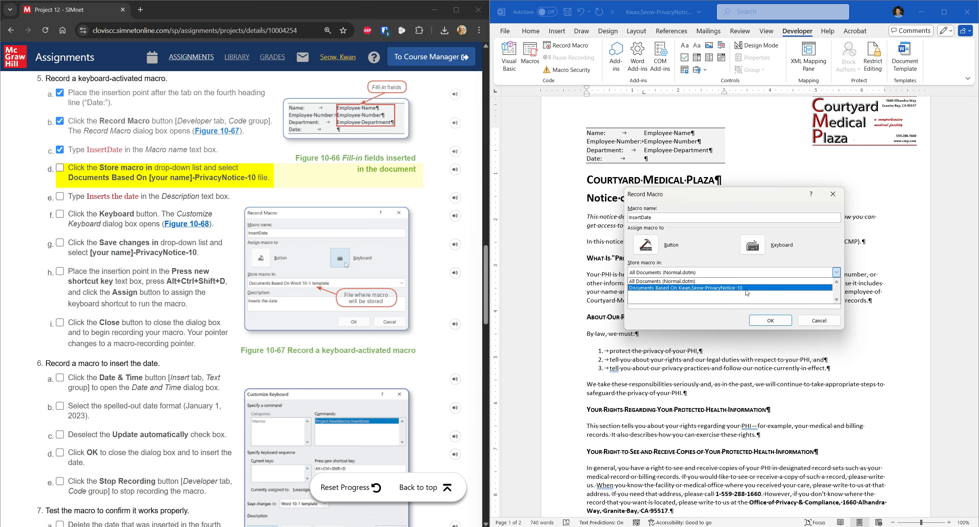
{"action": "left_click", "coordinate": [721, 288]}
{"action": "left_click", "coordinate": [130, 170]}
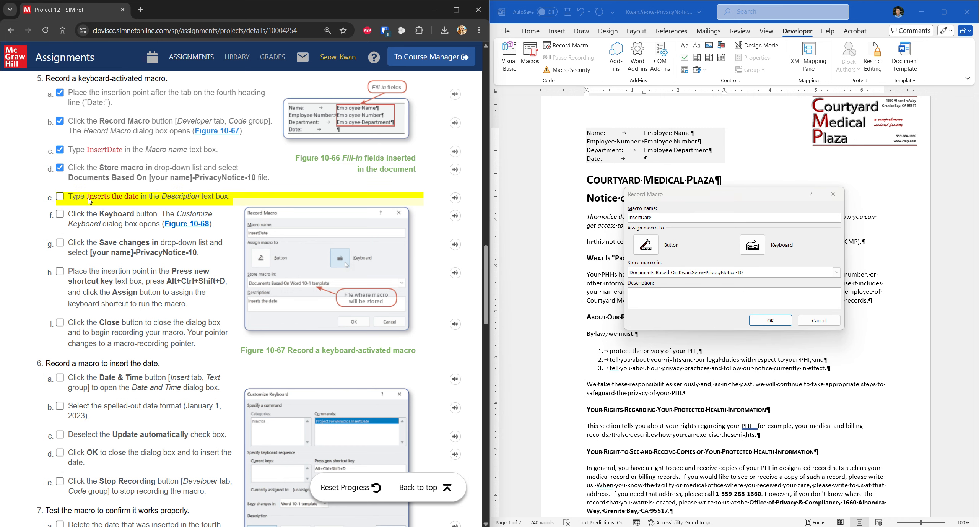
- Set the macro's description to "Inserts the date"
{"action": "left_click_drag", "start_coordinate": [87, 198], "coordinate": [139, 200]}
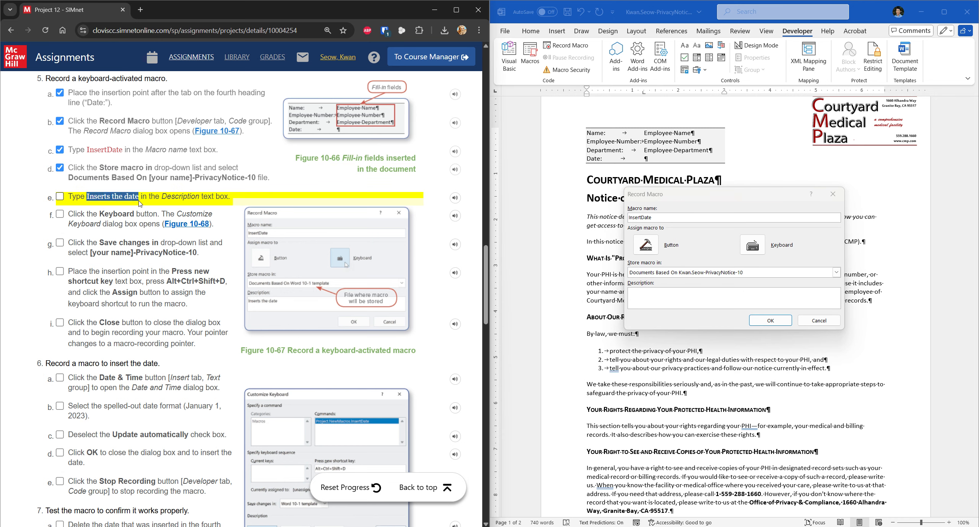
{"action": "key", "text": "ctrl+c"}
{"action": "key", "text": "alt+Tab"}
{"action": "key", "text": "ctrl+v"}
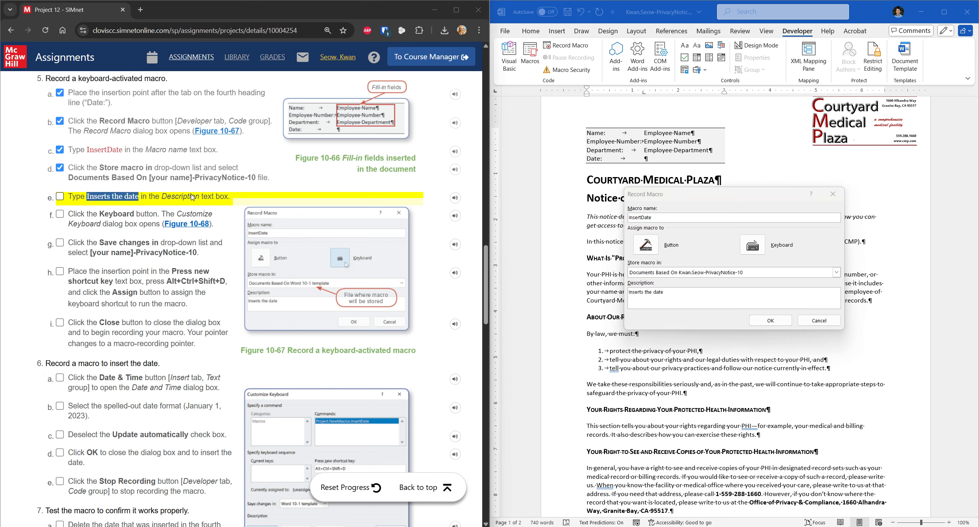
- Open the macro's keyboard shortcut assignment, save changes in the PrivacyNotice-10 template, and mark instruction steps 5f and 5g as completed
{"action": "left_click", "coordinate": [751, 249]}
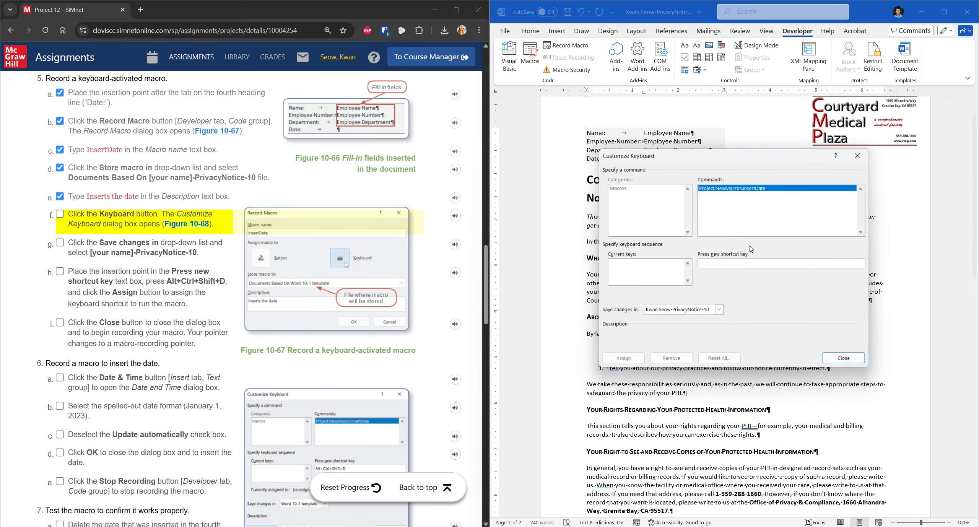
{"action": "left_click", "coordinate": [102, 218]}
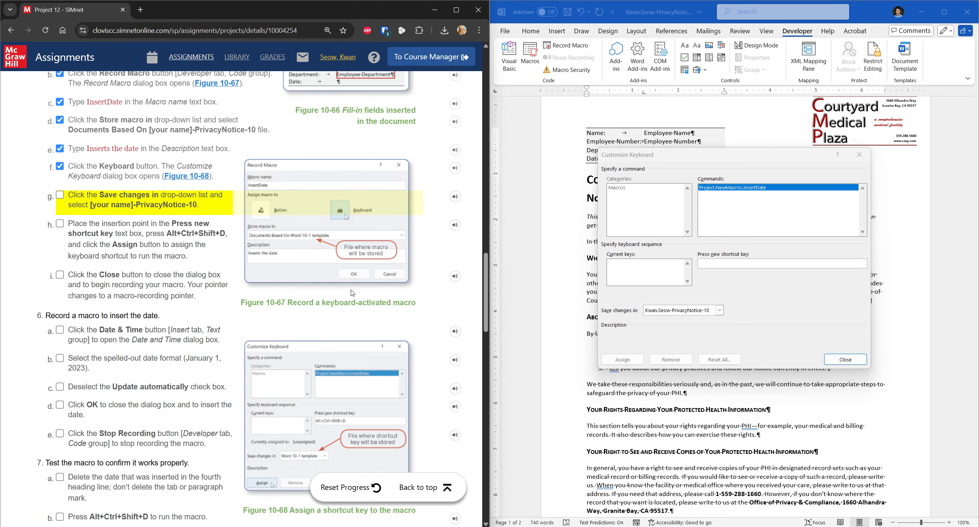
{"action": "scroll", "coordinate": [353, 294], "scroll_direction": "down", "scroll_amount": 1}
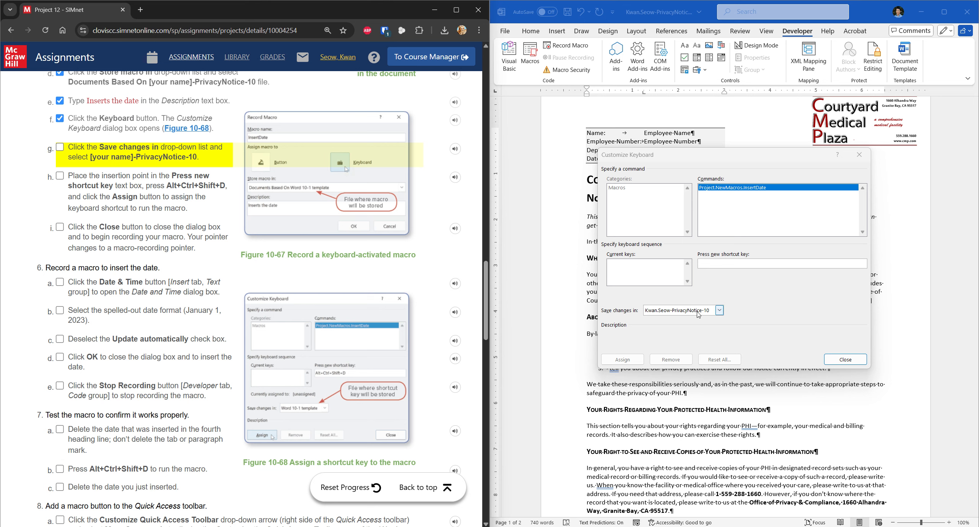
{"action": "left_click", "coordinate": [722, 313]}
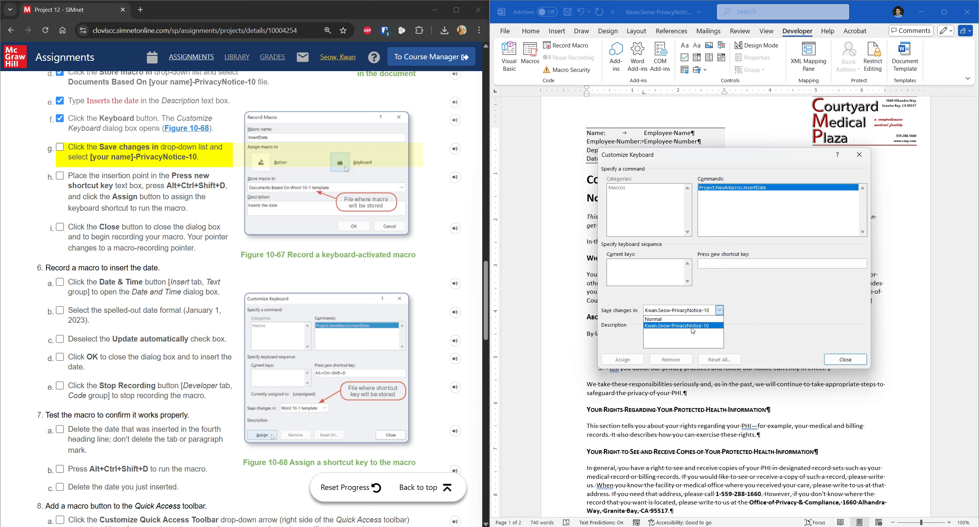
{"action": "left_click", "coordinate": [759, 328]}
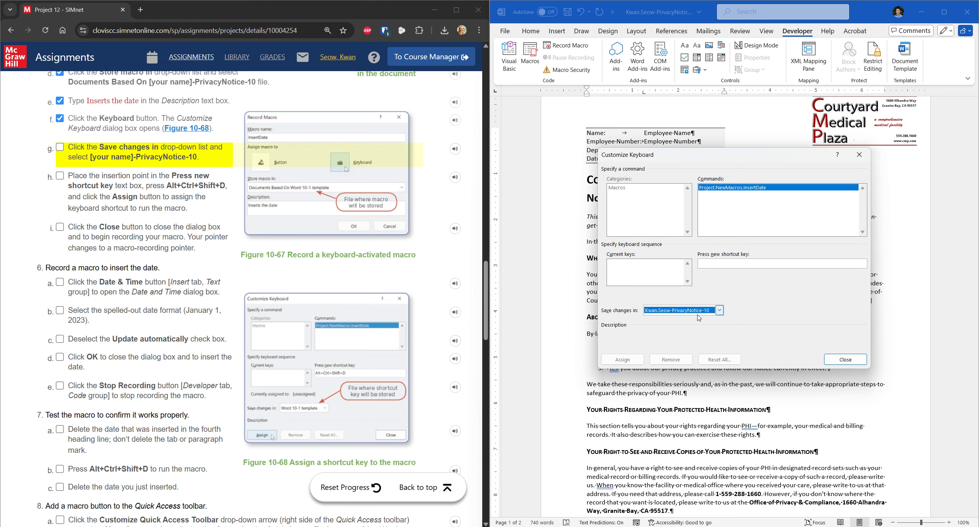
{"action": "left_click", "coordinate": [146, 148]}
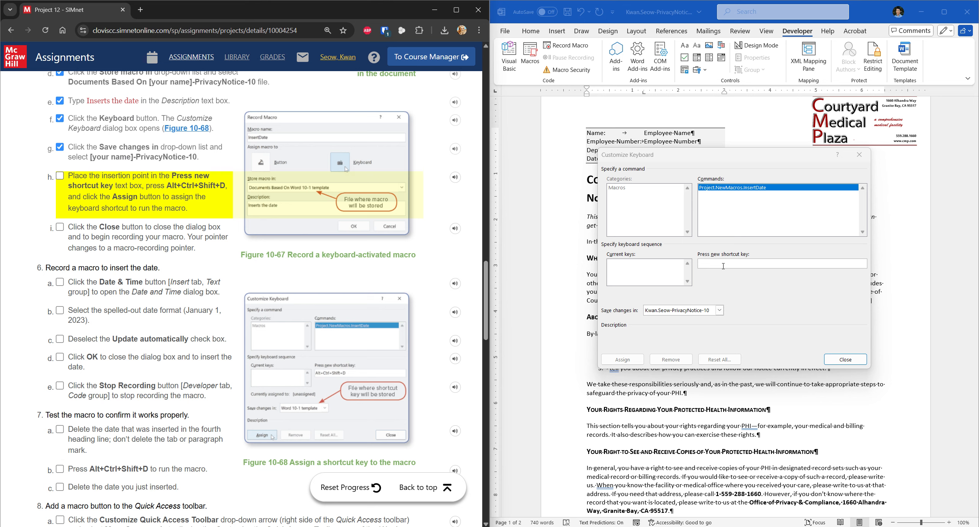
- Assign Alt+Ctrl+Shift+D to the InsertDate macro, mark instruction steps 5h and 5i as completed, and begin recording
{"action": "left_click", "coordinate": [737, 267]}
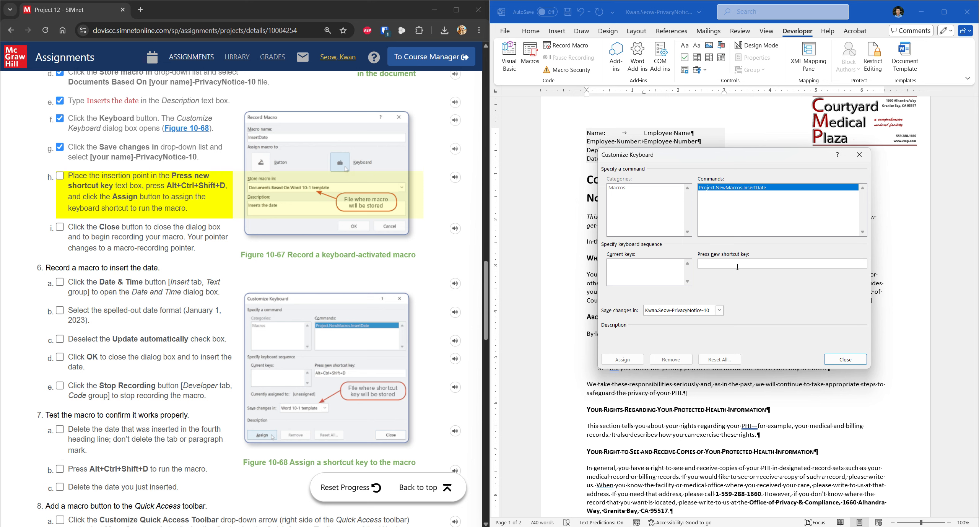
{"action": "key", "text": "ctrl+alt+shift+d"}
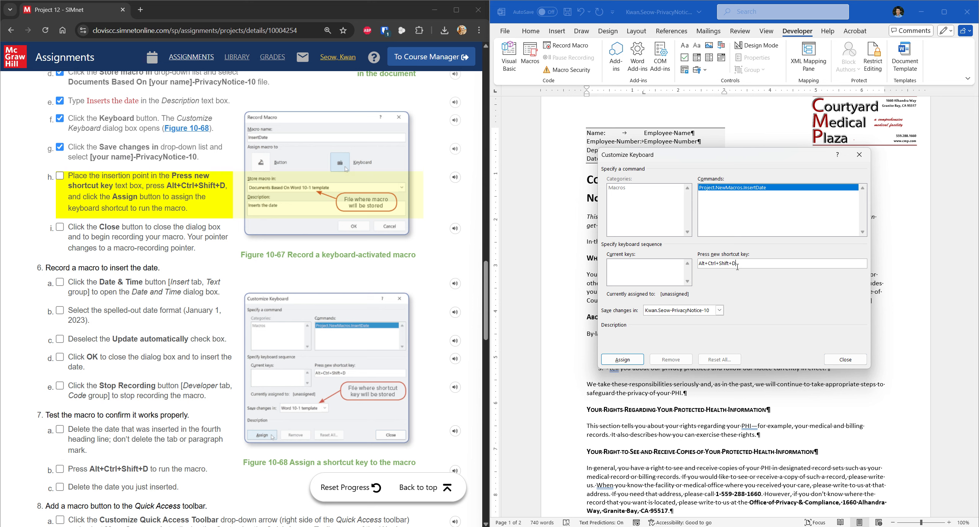
{"action": "left_click", "coordinate": [635, 358]}
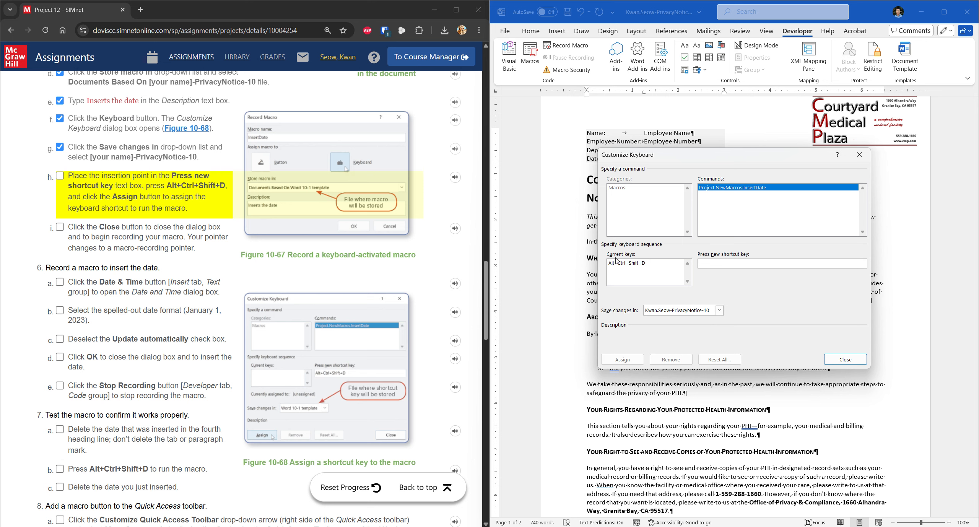
{"action": "left_click", "coordinate": [176, 209]}
{"action": "left_click", "coordinate": [119, 229]}
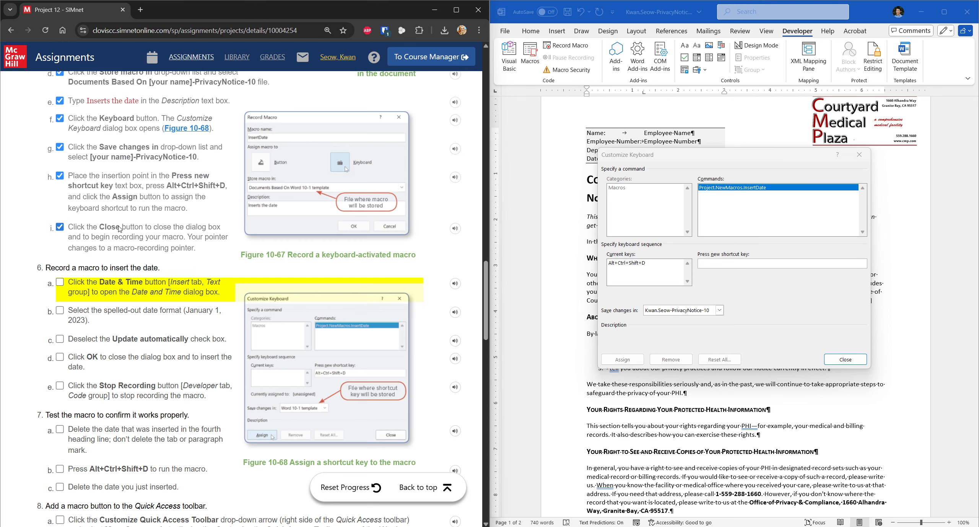
{"action": "left_click", "coordinate": [856, 361]}
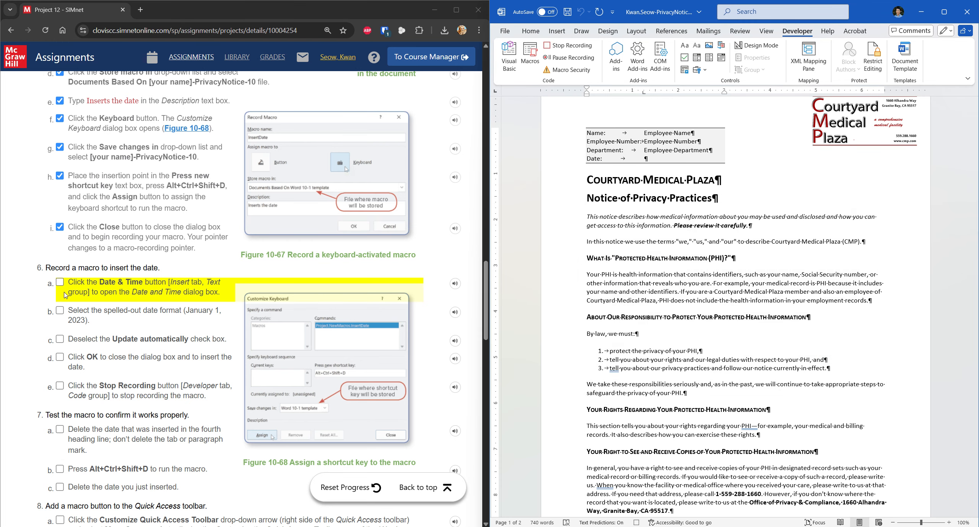
- Insert the date in the spelled-out "April 18, 2025" format without automatic updating, marking instruction steps 6a through 6d as completed
{"action": "scroll", "coordinate": [65, 295], "scroll_direction": "down", "scroll_amount": 1}
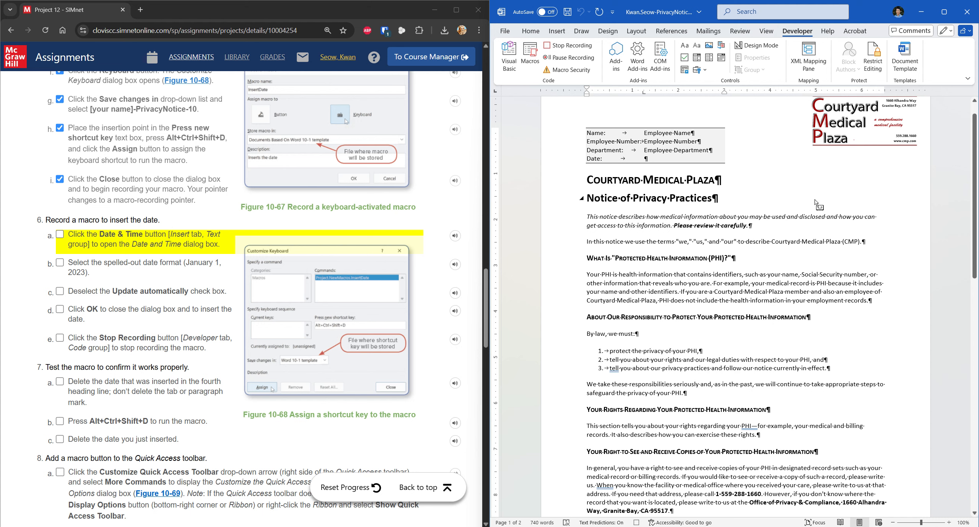
{"action": "left_click", "coordinate": [86, 245]}
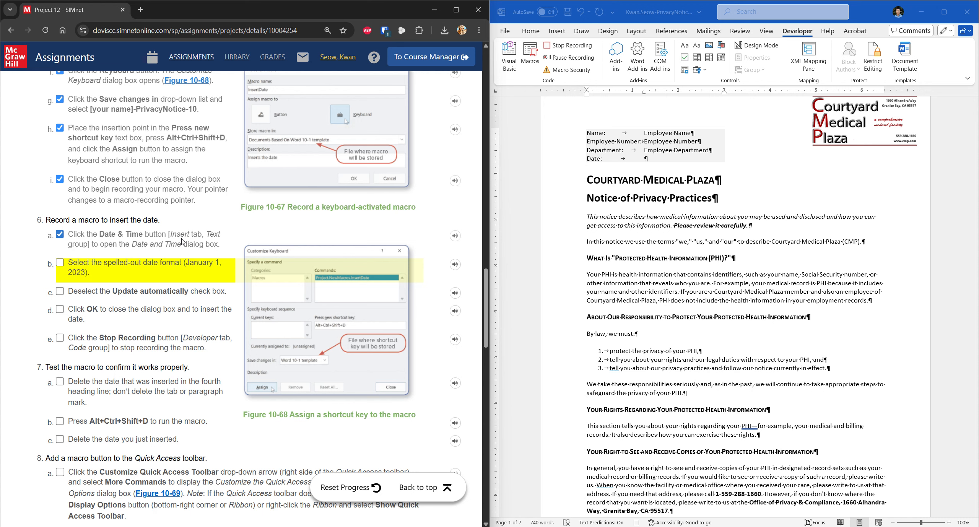
{"action": "left_click", "coordinate": [558, 31]}
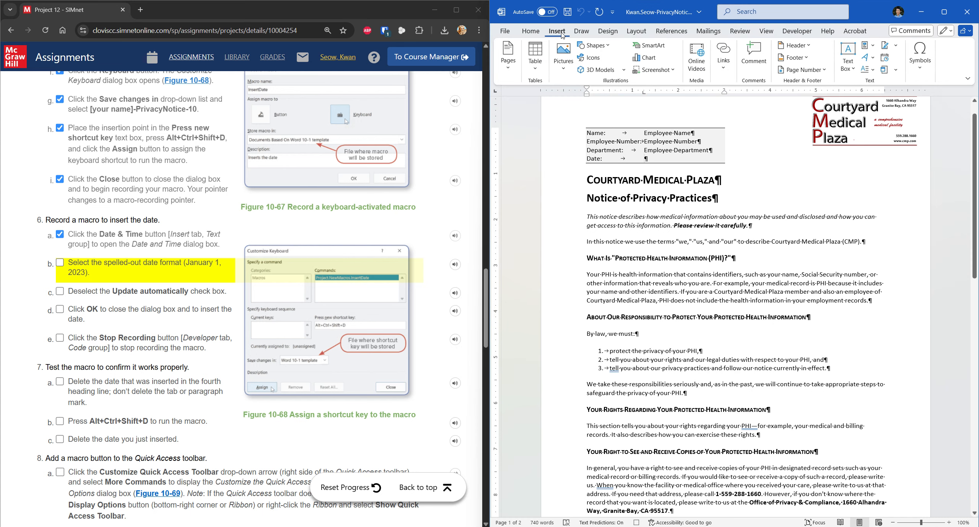
{"action": "left_click", "coordinate": [886, 60]}
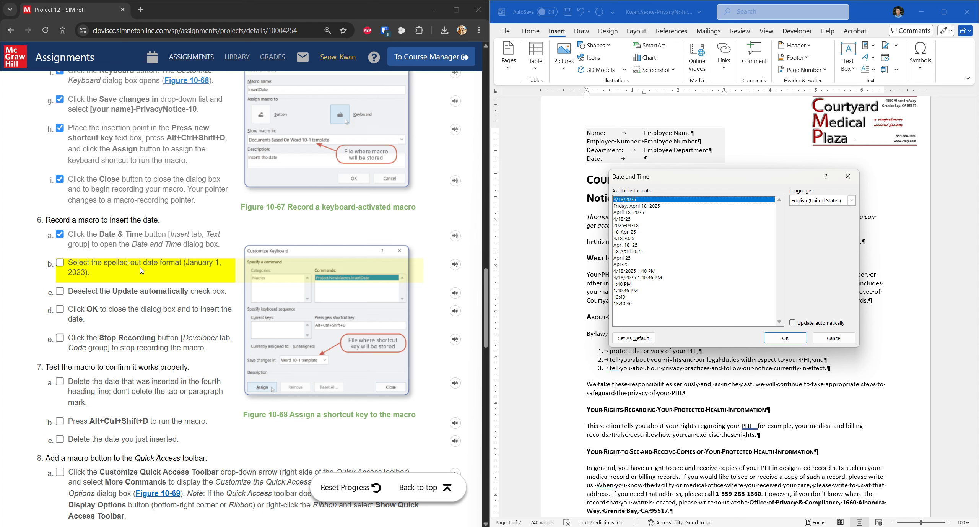
{"action": "left_click", "coordinate": [76, 267]}
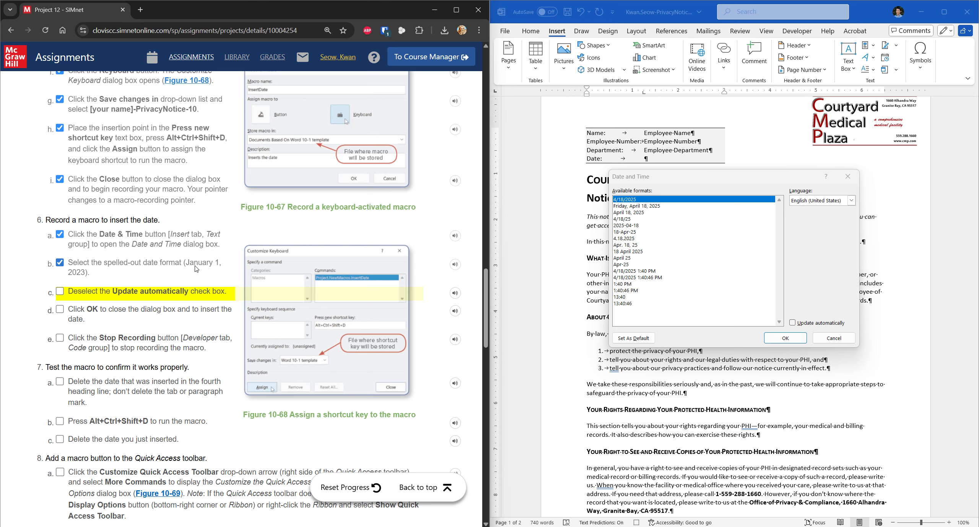
{"action": "left_click", "coordinate": [633, 212]}
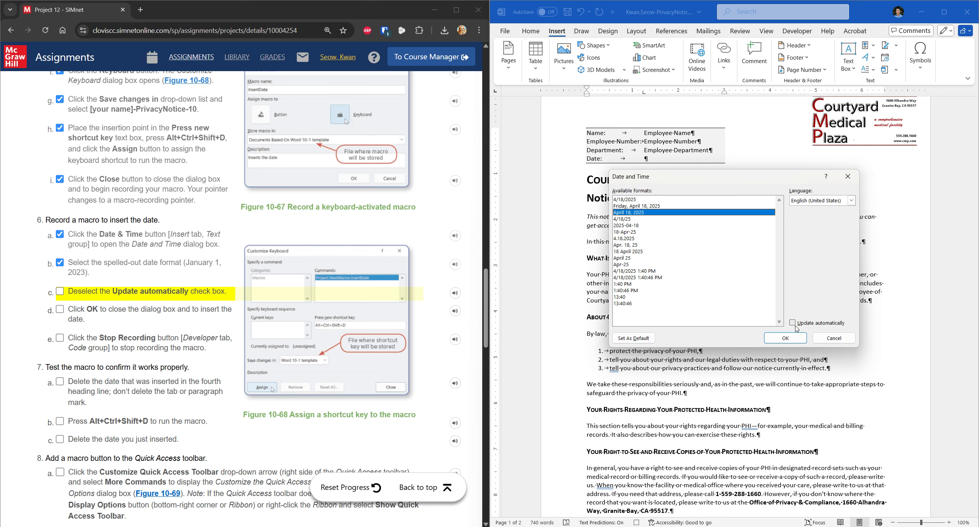
{"action": "left_click", "coordinate": [209, 292]}
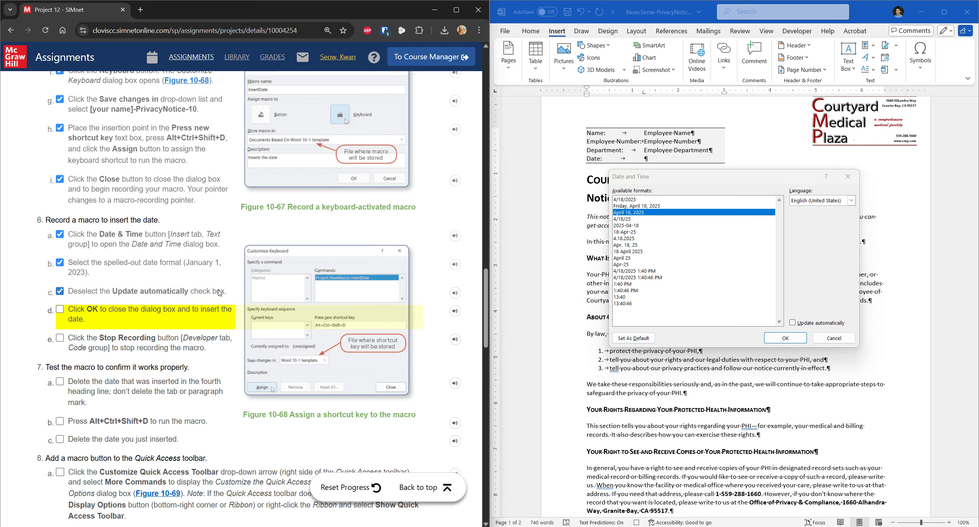
{"action": "scroll", "coordinate": [219, 292], "scroll_direction": "down", "scroll_amount": 1}
{"action": "left_click", "coordinate": [776, 338]}
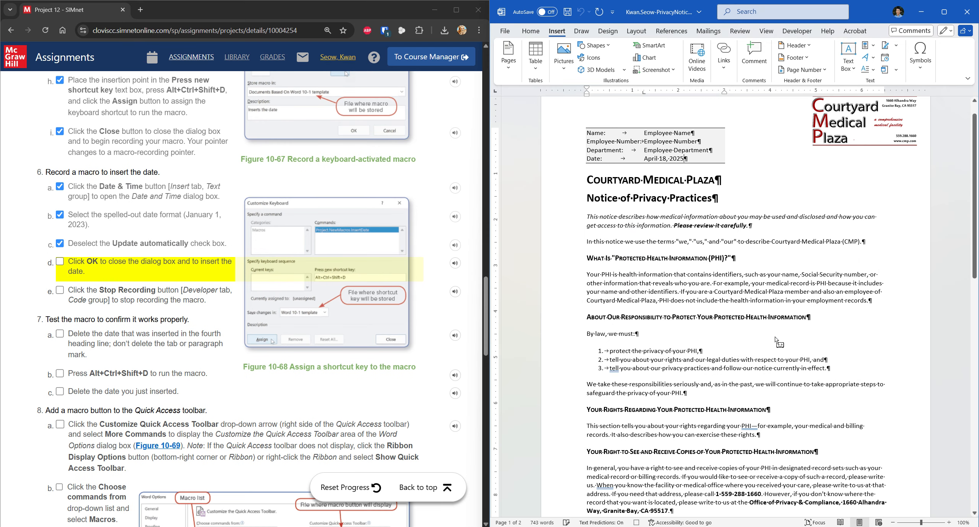
{"action": "left_click", "coordinate": [118, 265]}
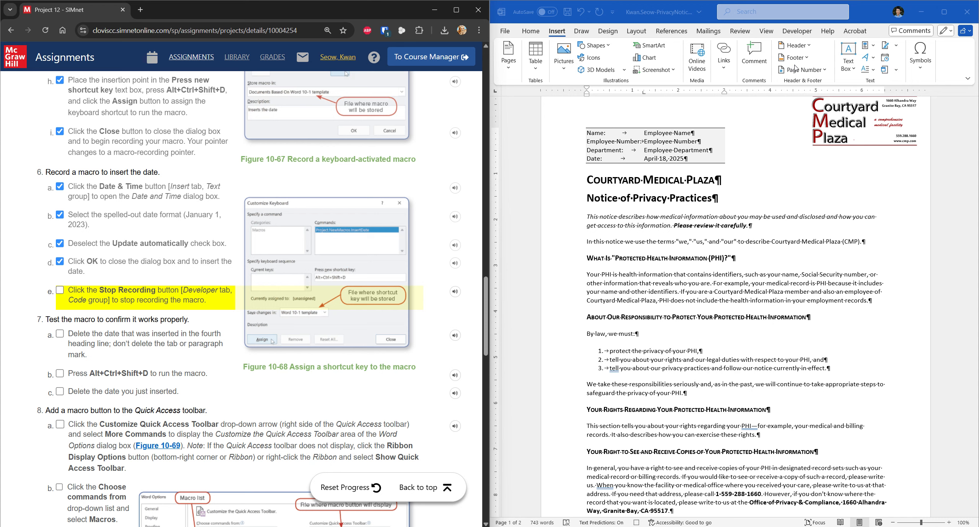
- Stop recording the macro and mark instruction step 6e as completed
{"action": "left_click", "coordinate": [796, 34]}
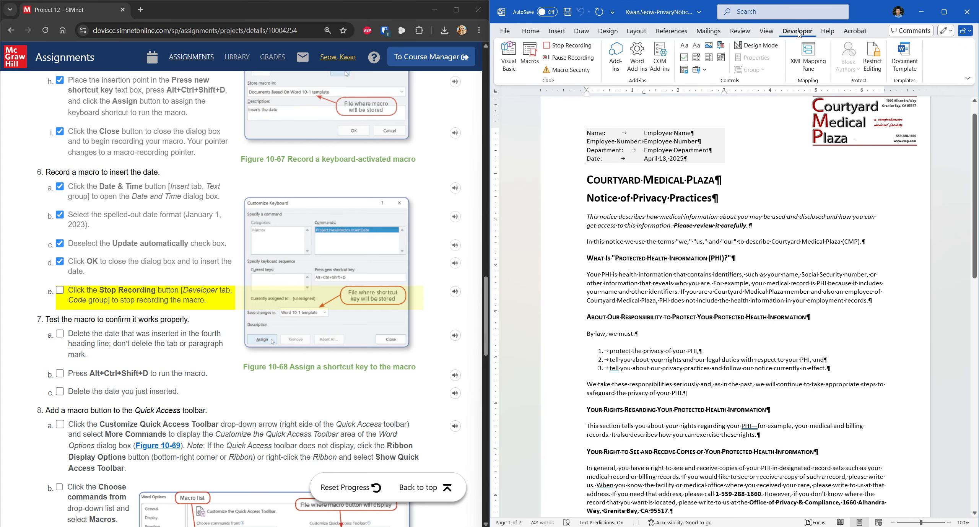
{"action": "left_click", "coordinate": [573, 45]}
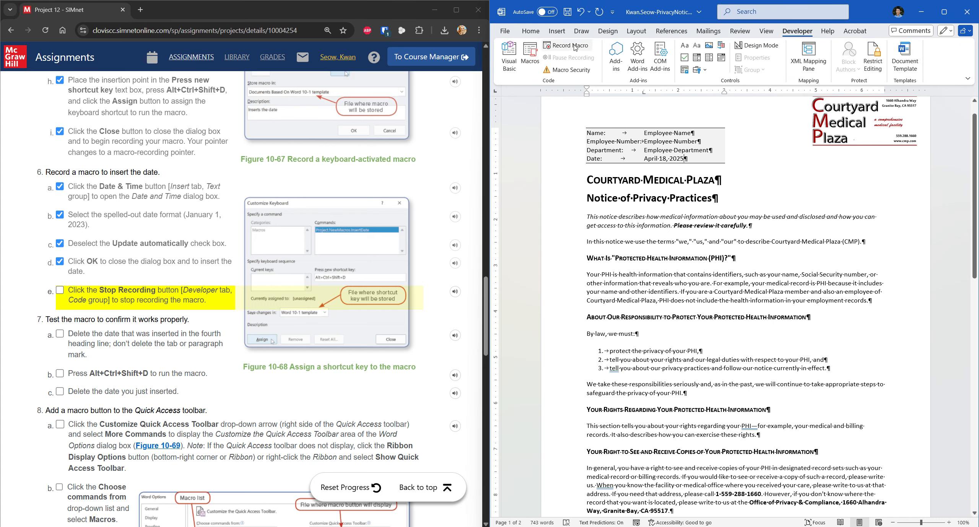
{"action": "left_click", "coordinate": [171, 296]}
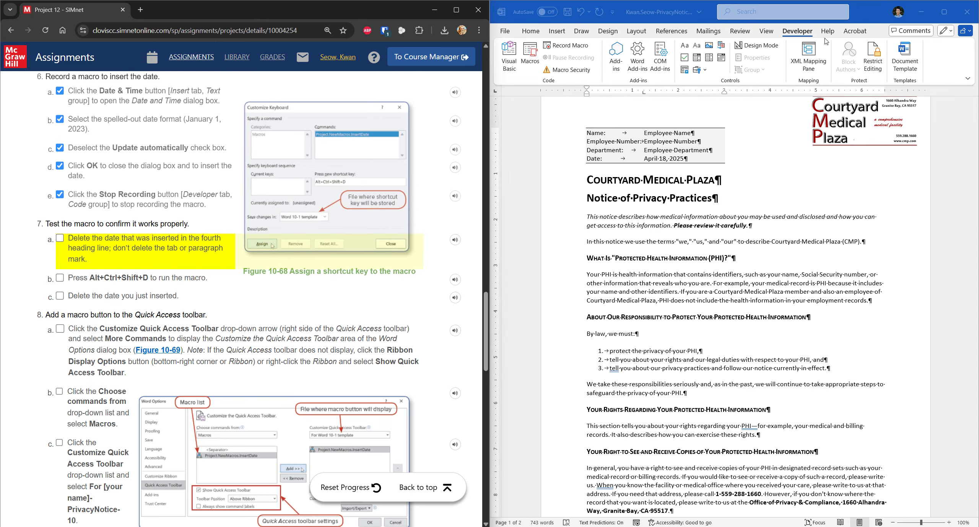
- Delete the date from the fourth heading line and run the InsertDate macro to test it
{"action": "left_click", "coordinate": [651, 160]}
{"action": "left_click", "coordinate": [652, 160]}
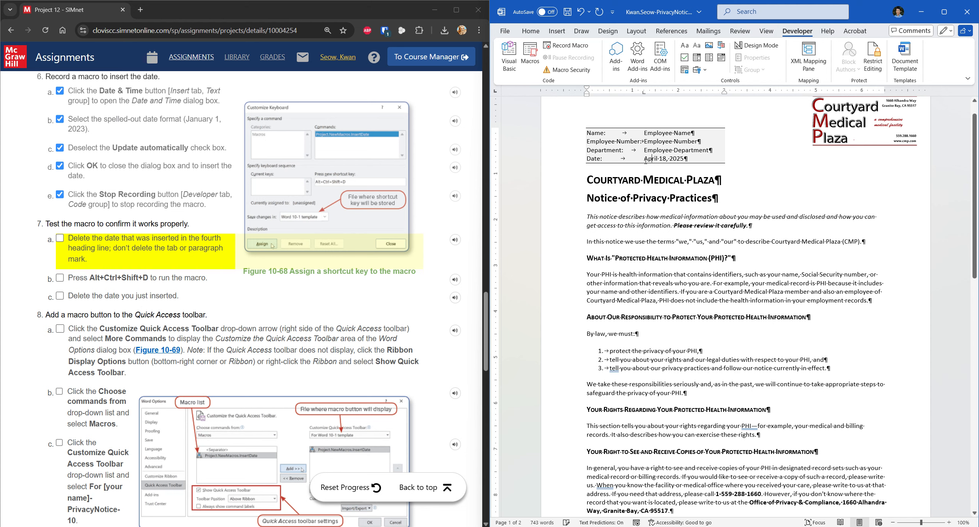
{"action": "left_click_drag", "start_coordinate": [646, 160], "coordinate": [686, 159]}
{"action": "key", "text": "Delete"}
{"action": "key", "text": "ctrl+alt+shift+d"}
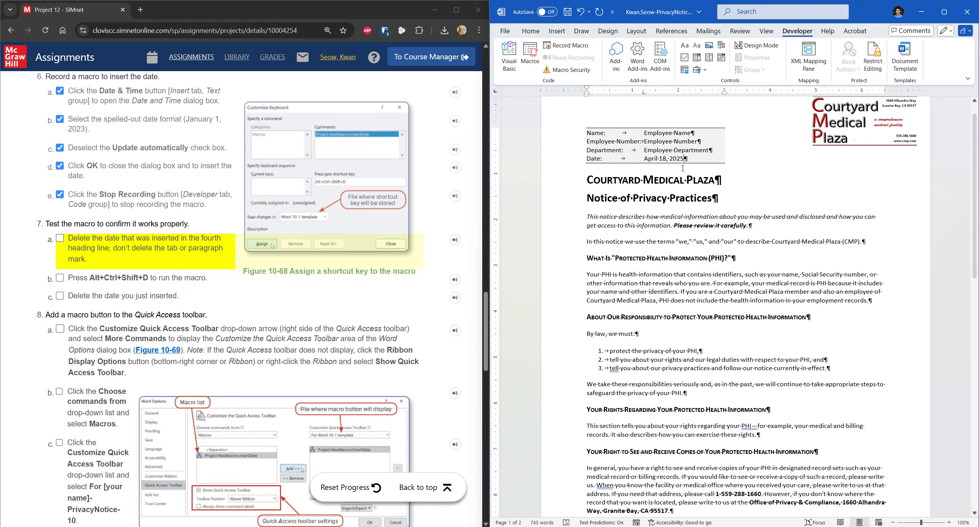
- Delete the macro-inserted date, keeping the tab and paragraph mark, and mark instruction steps 7a through 7c as completed
{"action": "left_click", "coordinate": [736, 162]}
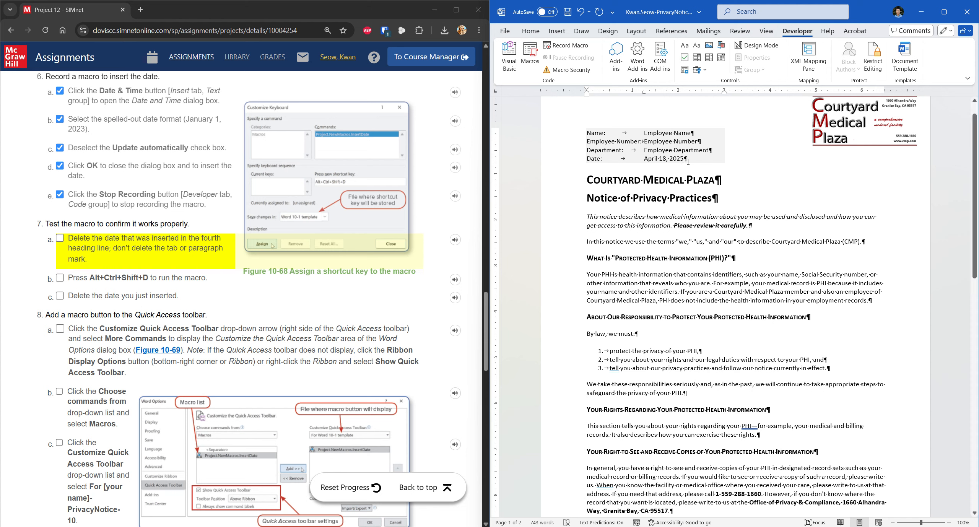
{"action": "key", "text": "BackSpace"}
{"action": "key", "text": "BackSpace"}
{"action": "key", "text": "BackSpace"}
{"action": "key", "text": "BackSpace"}
{"action": "key", "text": "BackSpace"}
{"action": "key", "text": "BackSpace"}
{"action": "key", "text": "BackSpace"}
{"action": "key", "text": "BackSpace"}
{"action": "key", "text": "BackSpace"}
{"action": "key", "text": "BackSpace"}
{"action": "key", "text": "BackSpace"}
{"action": "key", "text": "BackSpace"}
{"action": "key", "text": "BackSpace"}
{"action": "key", "text": "BackSpace"}
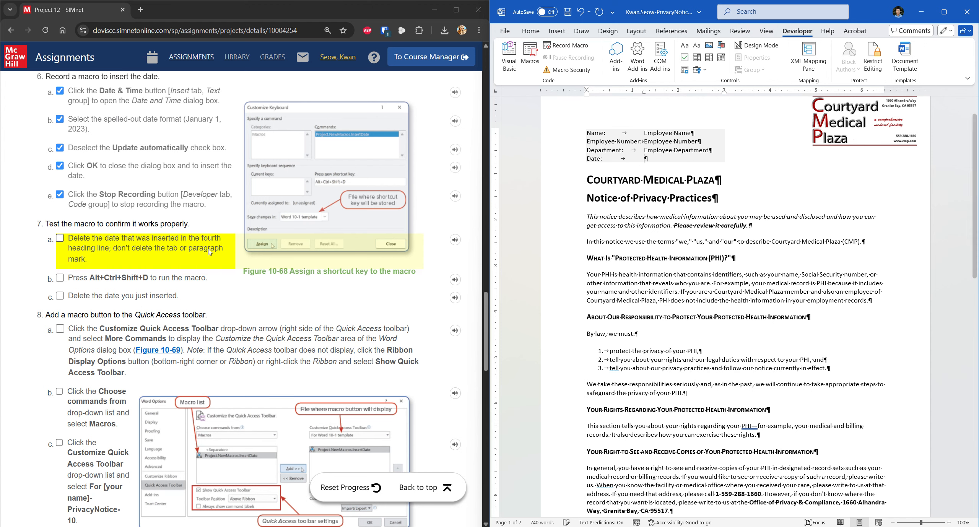
{"action": "left_click", "coordinate": [130, 244]}
{"action": "left_click", "coordinate": [107, 284]}
{"action": "left_click", "coordinate": [98, 297]}
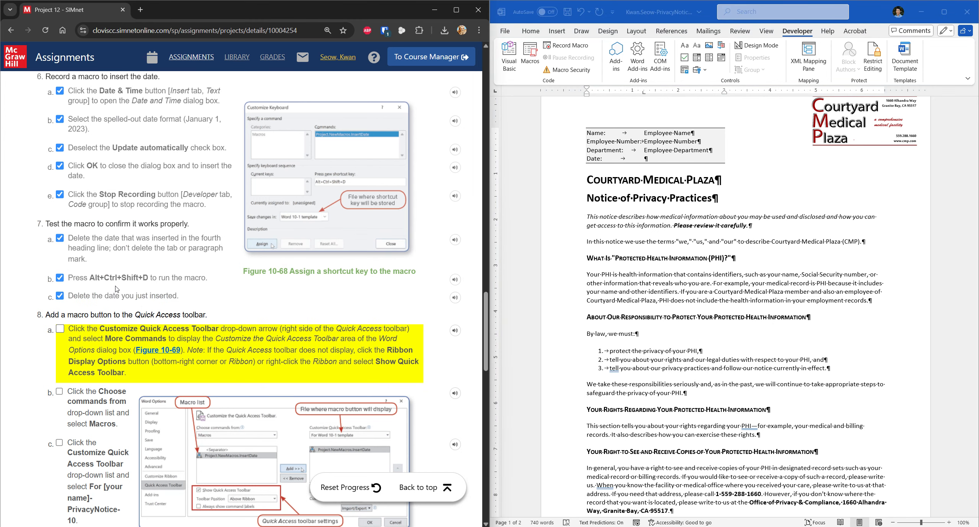
- Mark instruction step 8a as completed and open the full command options for customizing the Quick Access toolbar
{"action": "scroll", "coordinate": [114, 285], "scroll_direction": "down", "scroll_amount": 2}
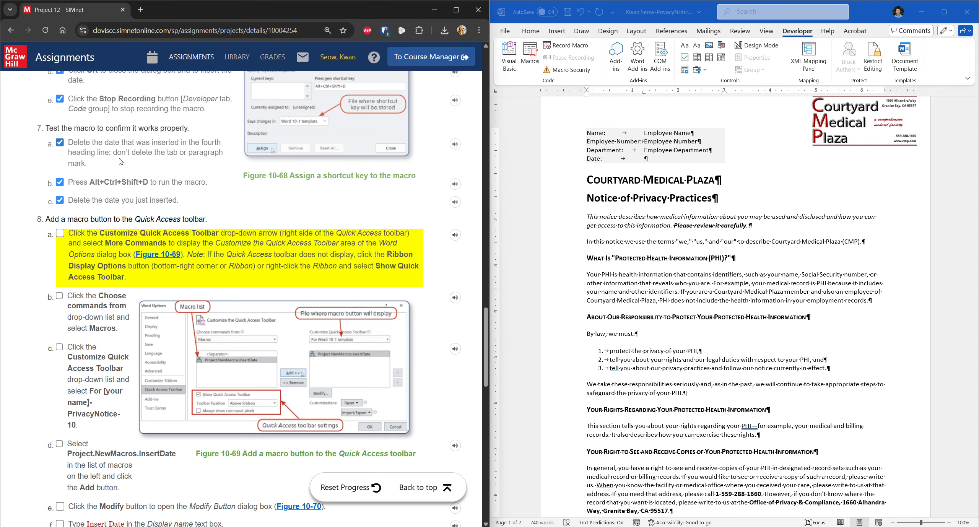
{"action": "scroll", "coordinate": [120, 161], "scroll_direction": "down", "scroll_amount": 1}
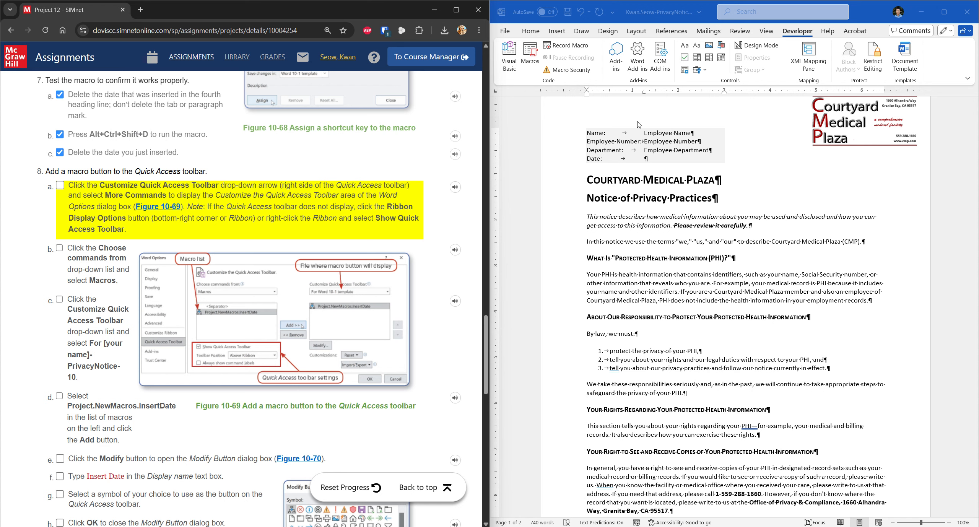
{"action": "left_click", "coordinate": [877, 18]}
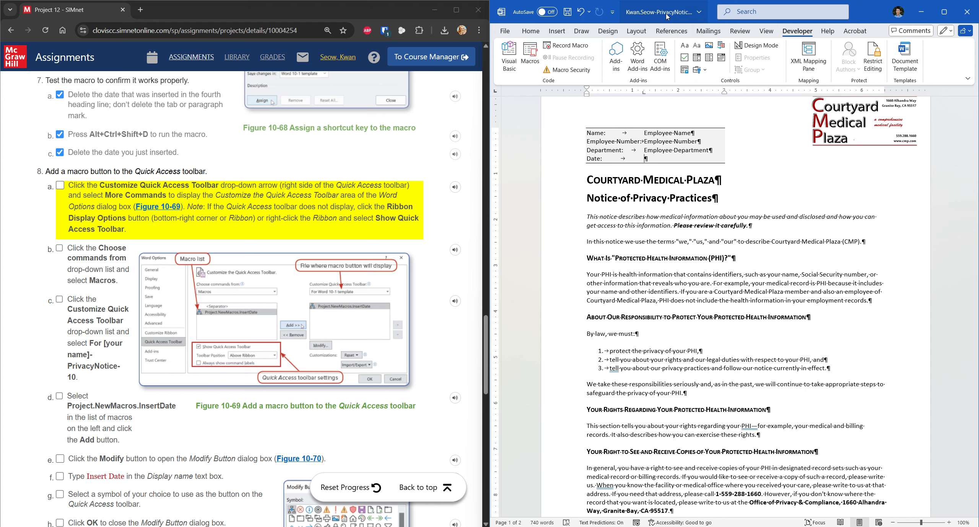
{"action": "left_click", "coordinate": [61, 186]}
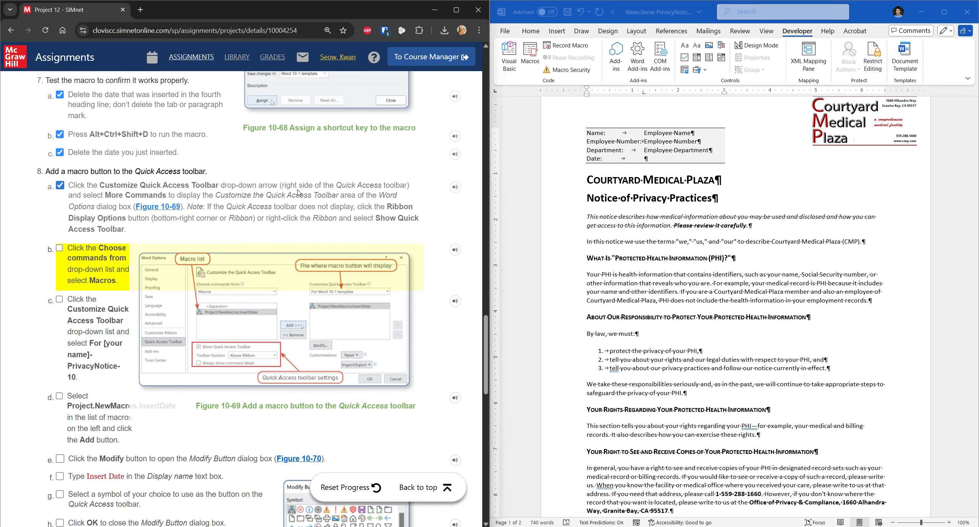
{"action": "left_click", "coordinate": [612, 13]}
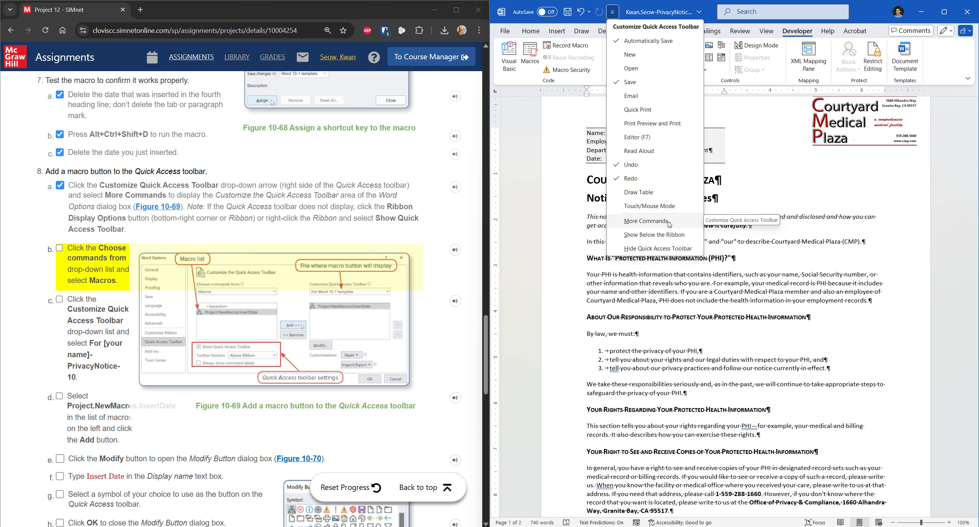
{"action": "left_click", "coordinate": [645, 221]}
- List the Macros commands for the Quick Access Toolbar and mark instruction step 8b as completed
{"action": "scroll", "coordinate": [138, 265], "scroll_direction": "down", "scroll_amount": 1}
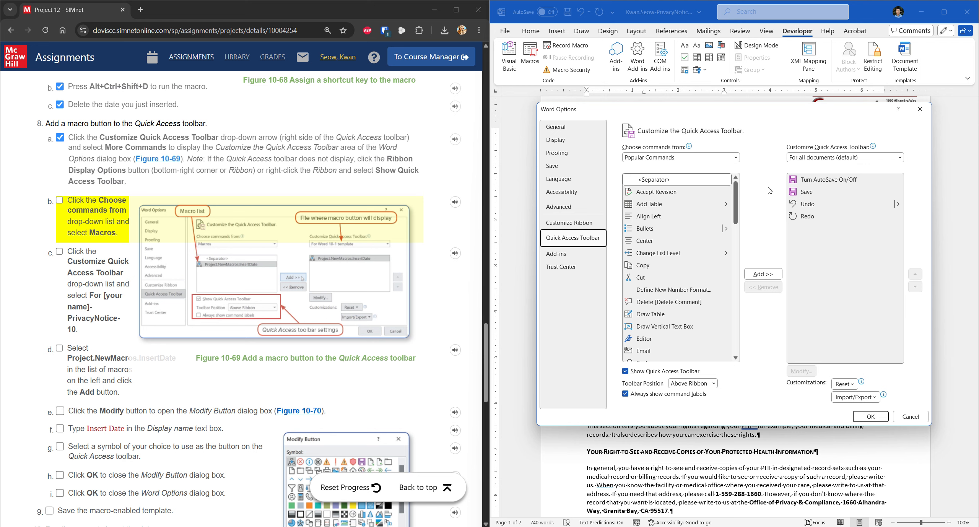
{"action": "left_click", "coordinate": [735, 158]}
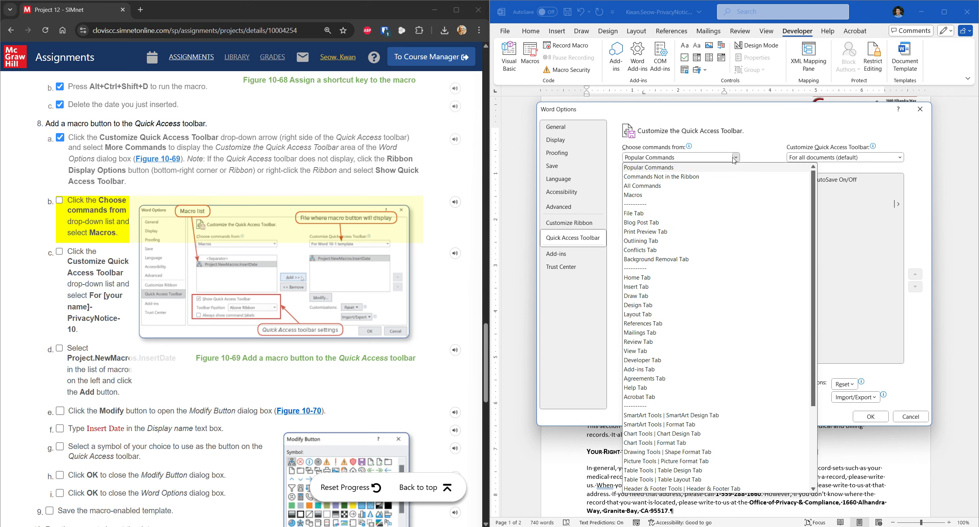
{"action": "left_click", "coordinate": [697, 194]}
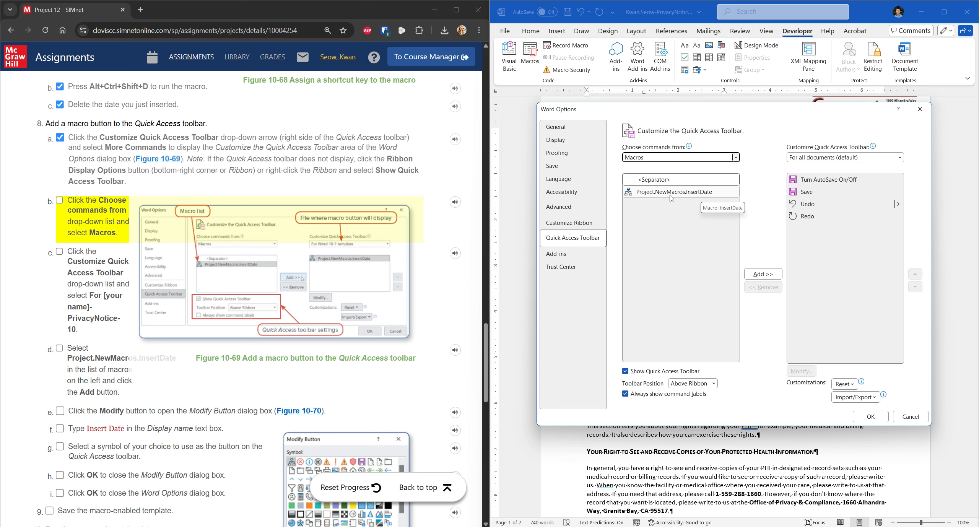
{"action": "left_click", "coordinate": [88, 204]}
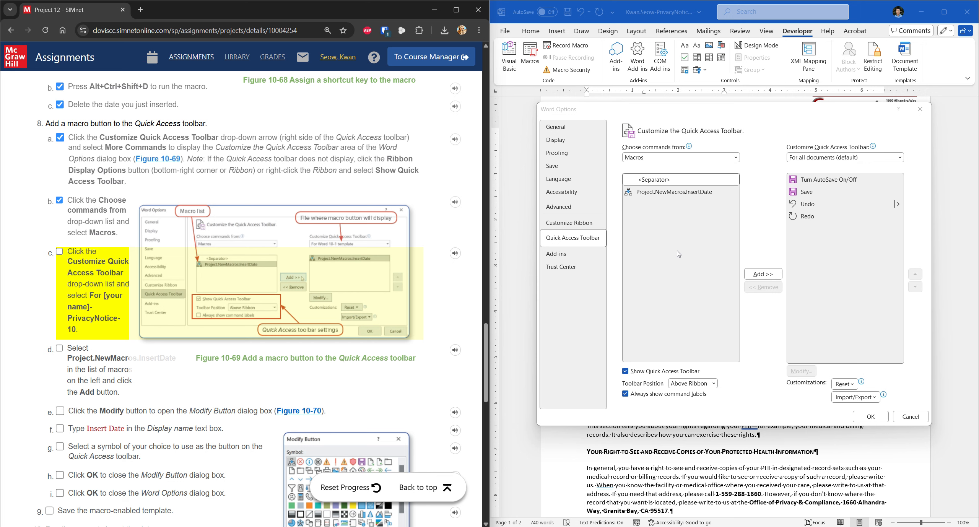
- Add Project.NewMacros.InsertDate to the Quick Access toolbar of the PrivacyNotice-10 template only, and mark instruction steps 8c and 8d as completed
{"action": "left_click", "coordinate": [899, 158]}
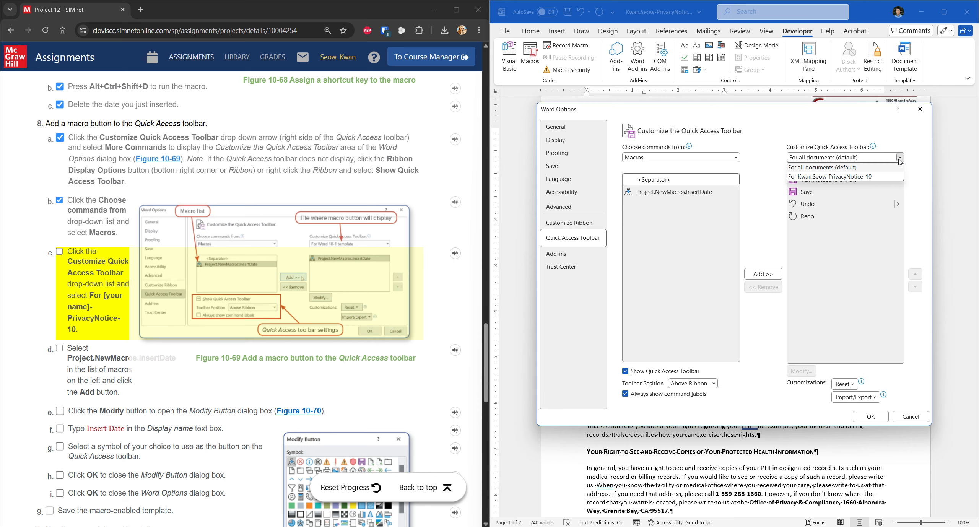
{"action": "left_click", "coordinate": [821, 177]}
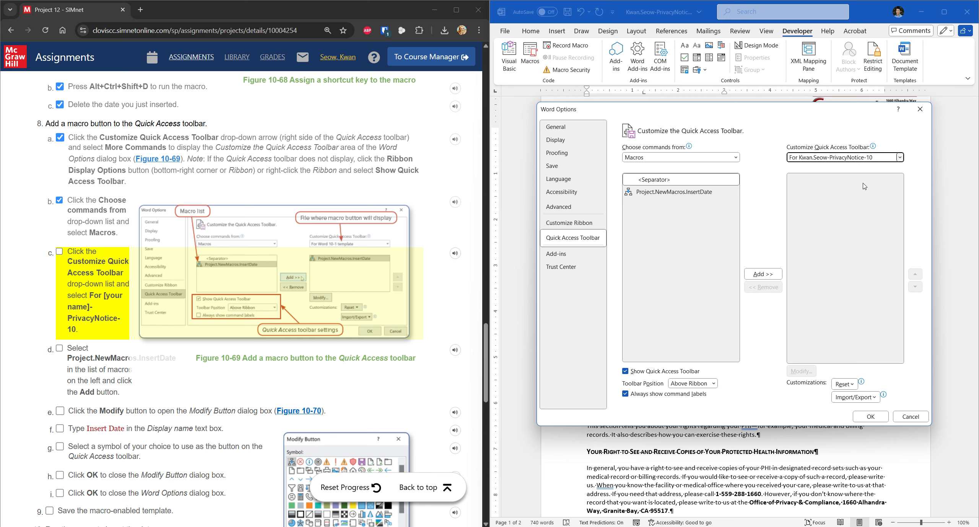
{"action": "left_click", "coordinate": [674, 192]}
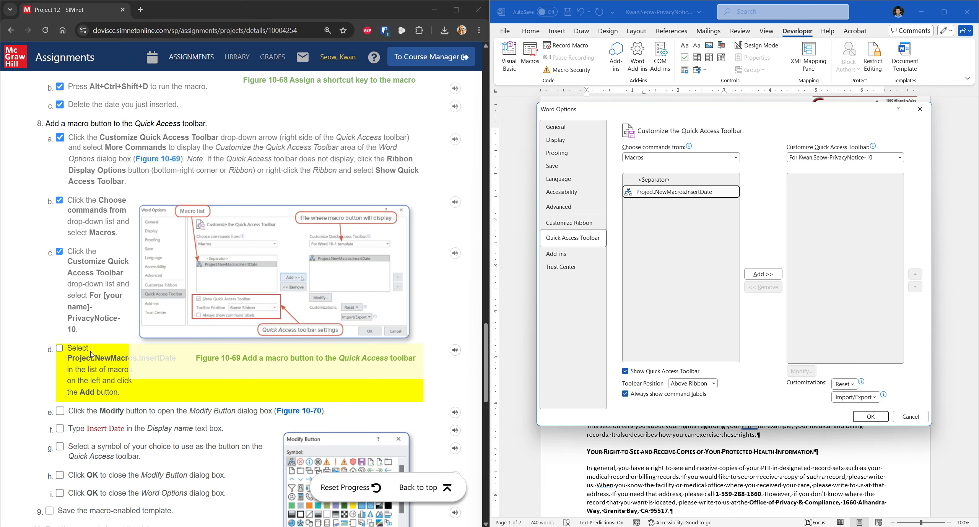
{"action": "left_click", "coordinate": [763, 274]}
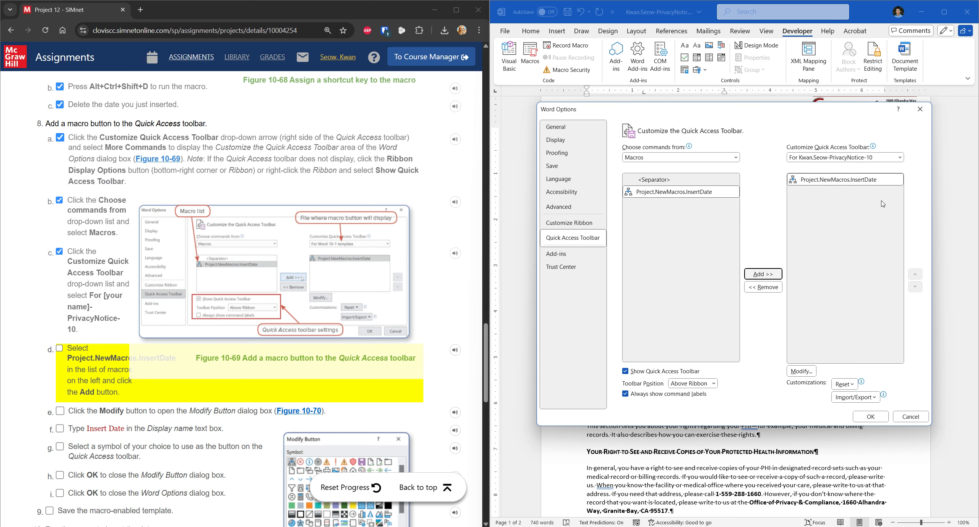
{"action": "left_click", "coordinate": [154, 341]}
{"action": "scroll", "coordinate": [79, 354], "scroll_direction": "down", "scroll_amount": 2}
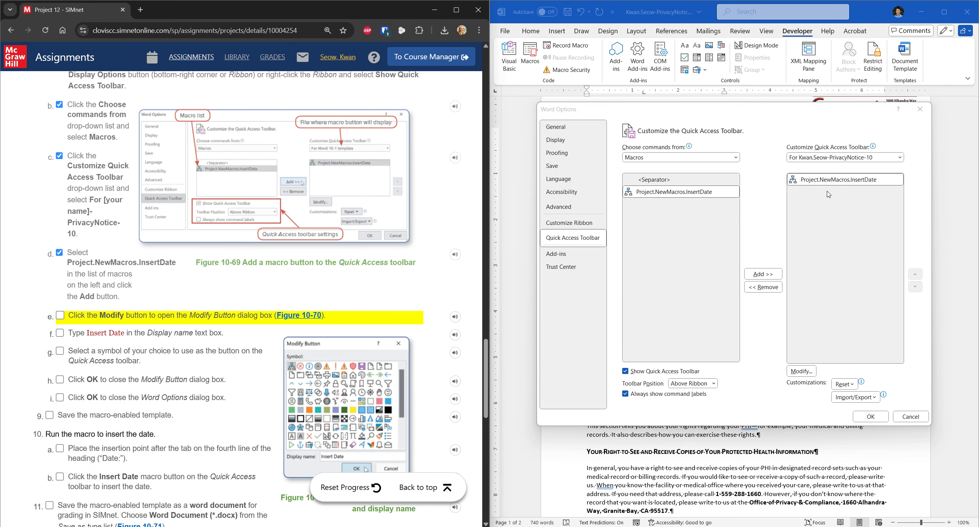
- Change the added macro button's display name to Insert Date and mark instruction steps 8e and 8f as completed
{"action": "left_click", "coordinate": [839, 180]}
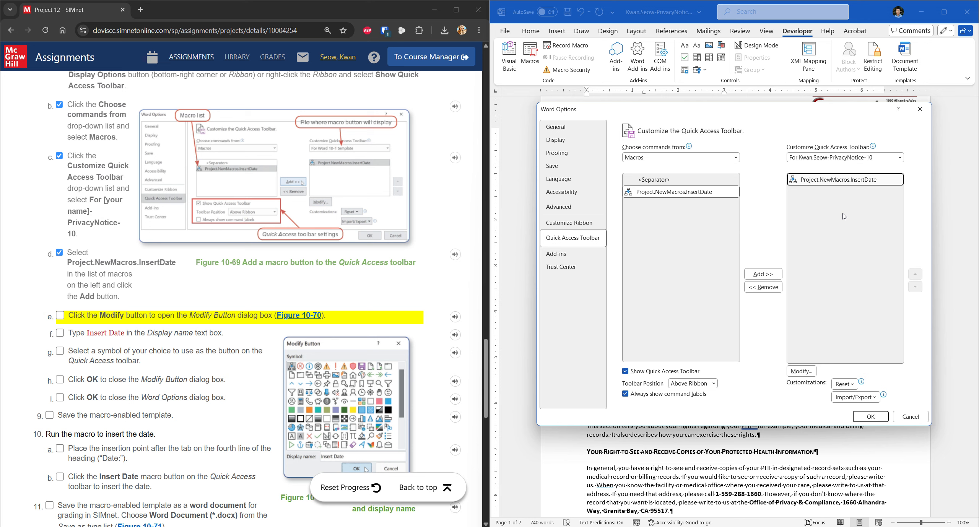
{"action": "left_click", "coordinate": [176, 323]}
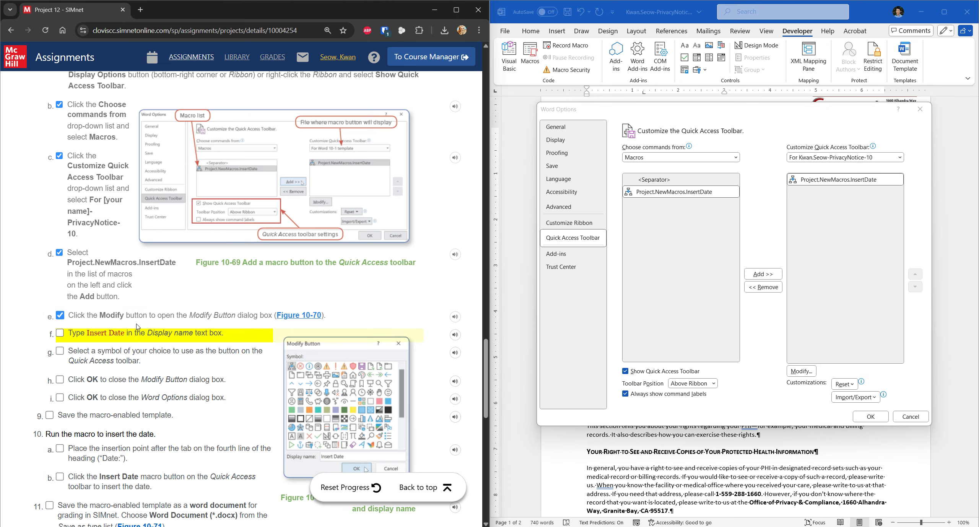
{"action": "left_click", "coordinate": [801, 370]}
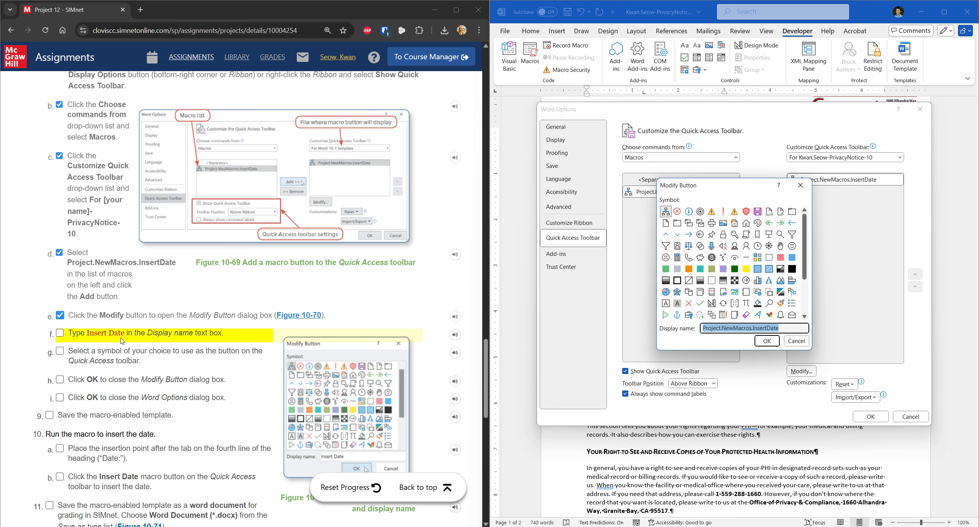
{"action": "left_click", "coordinate": [748, 328]}
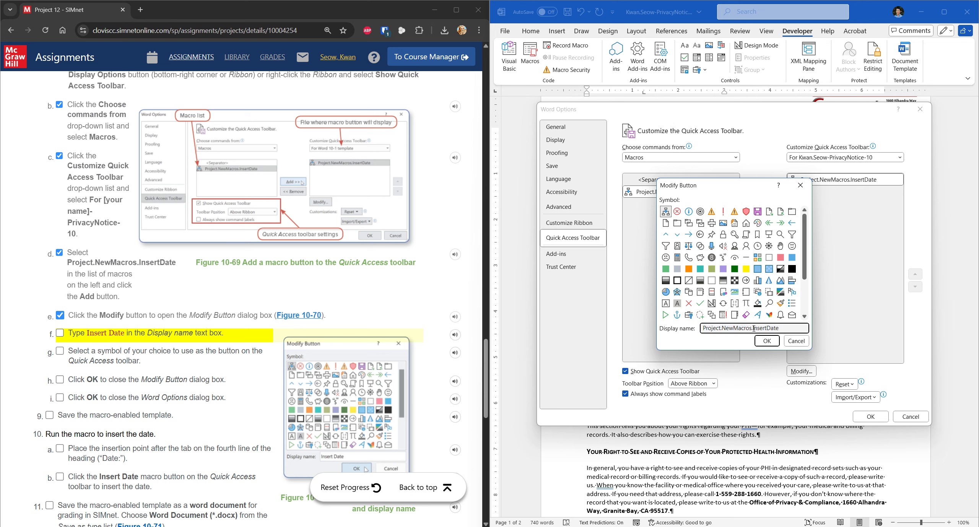
{"action": "left_click_drag", "start_coordinate": [752, 328], "coordinate": [652, 331]}
{"action": "key", "text": "BackSpace"}
{"action": "left_click", "coordinate": [717, 329]}
{"action": "left_click", "coordinate": [212, 336]}
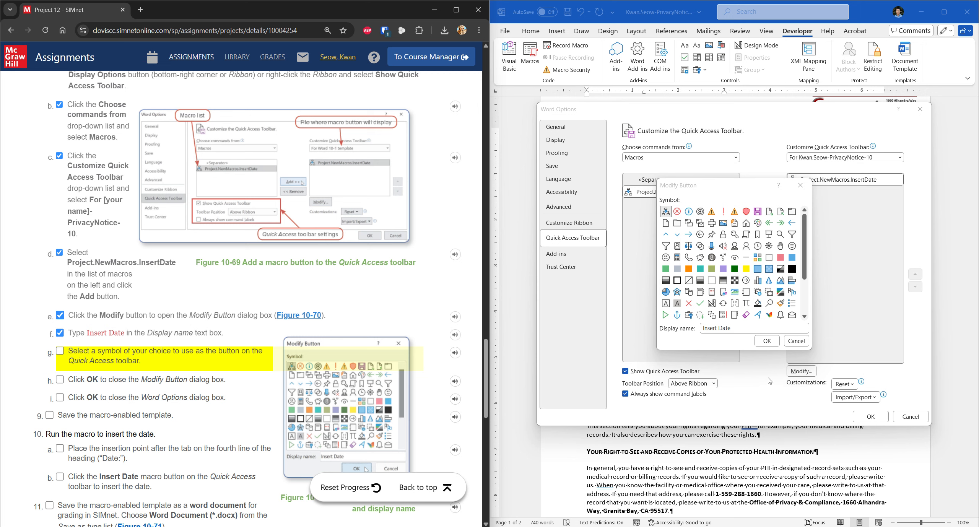
- Assign the blank square symbol to the Insert Date button and confirm the button modification
{"action": "left_click", "coordinate": [805, 263]}
{"action": "left_click_drag", "start_coordinate": [806, 260], "coordinate": [806, 292]}
{"action": "left_click", "coordinate": [666, 315]}
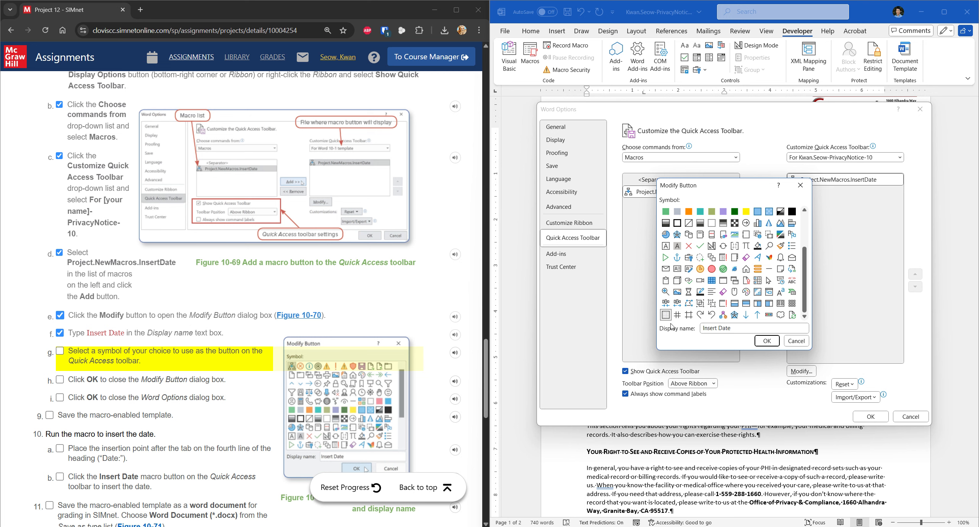
{"action": "left_click", "coordinate": [763, 343]}
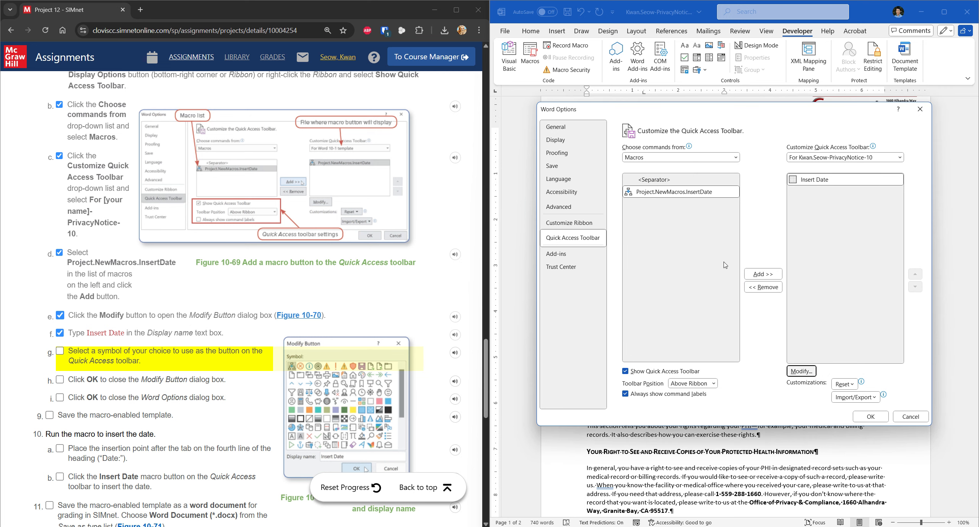
- Apply the Quick Access toolbar customization and mark instruction steps 8g through 9 as completed
{"action": "left_click", "coordinate": [79, 358]}
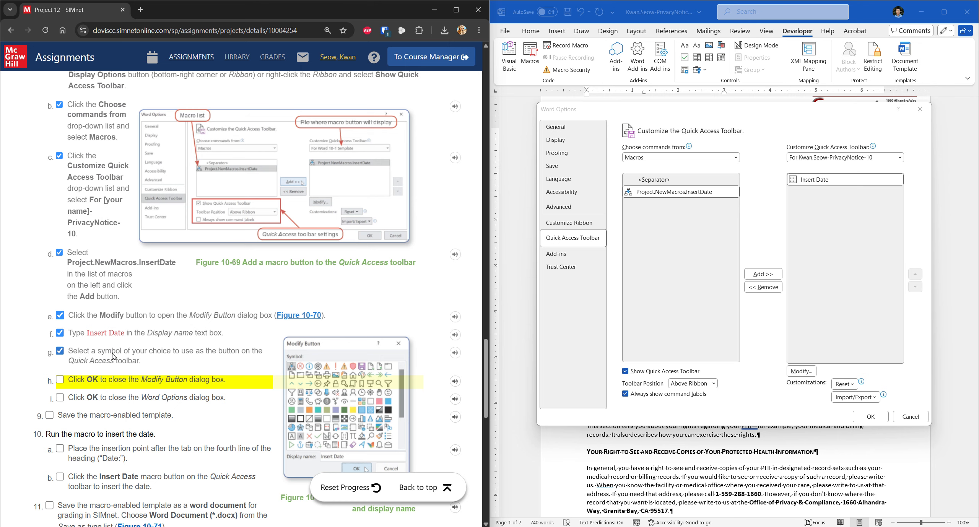
{"action": "scroll", "coordinate": [113, 356], "scroll_direction": "down", "scroll_amount": 2}
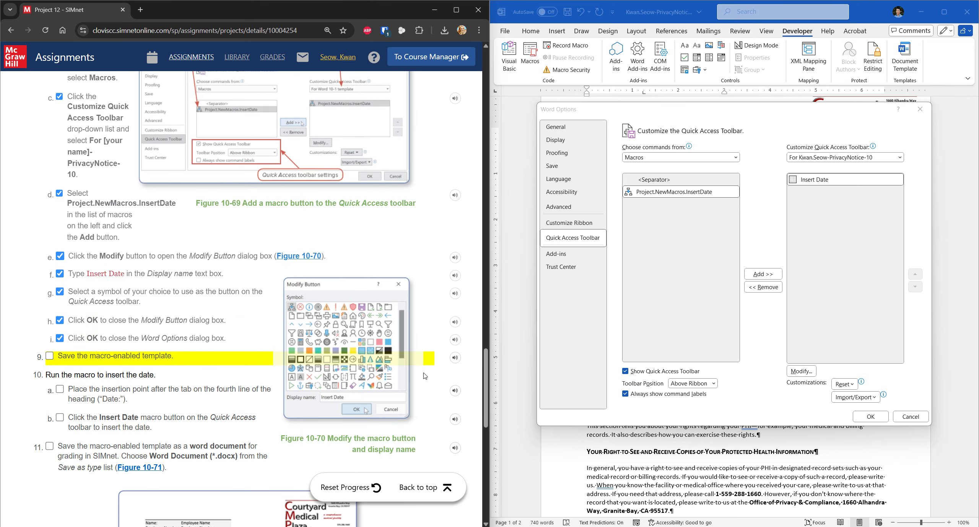
{"action": "left_click", "coordinate": [871, 417]}
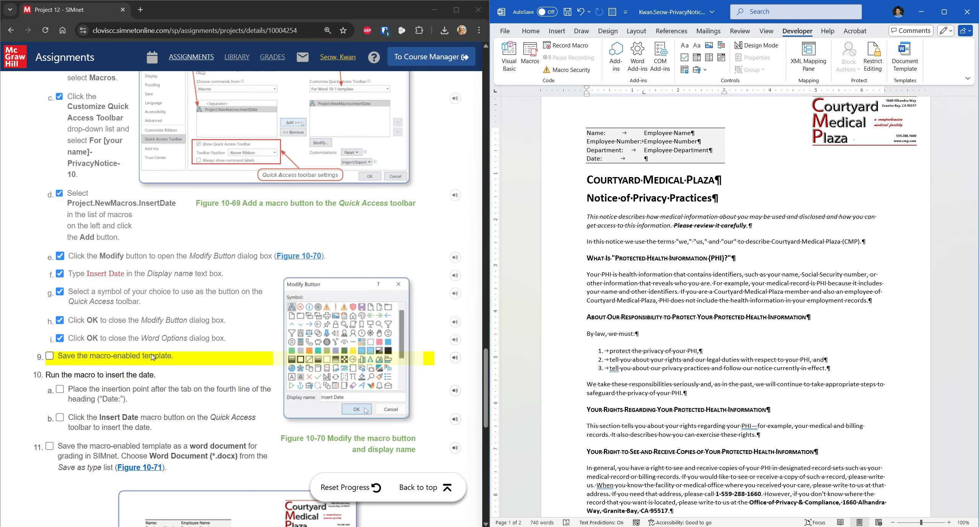
{"action": "left_click", "coordinate": [49, 356]}
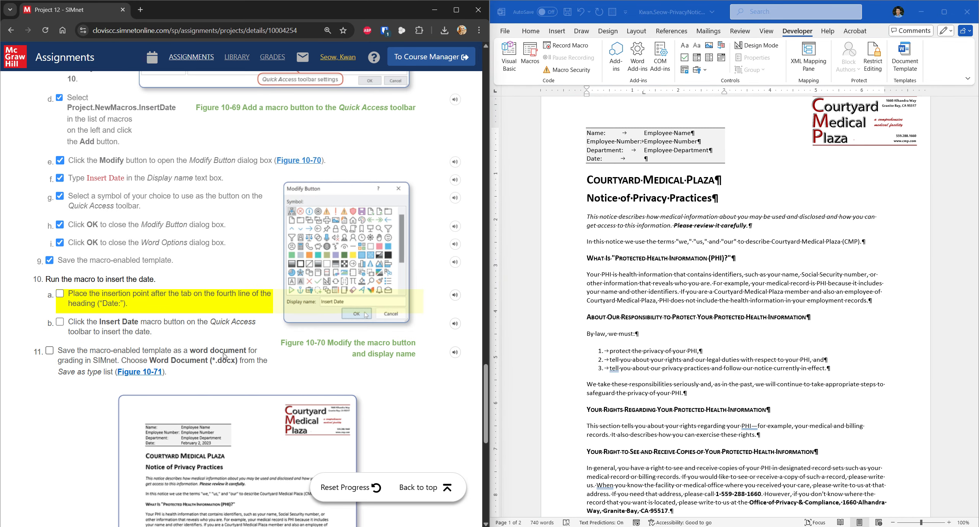
- Insert the date after the tab on the heading's Date line with the Insert Date macro button, and mark instruction steps 10a and 10b as completed
{"action": "left_click", "coordinate": [645, 158]}
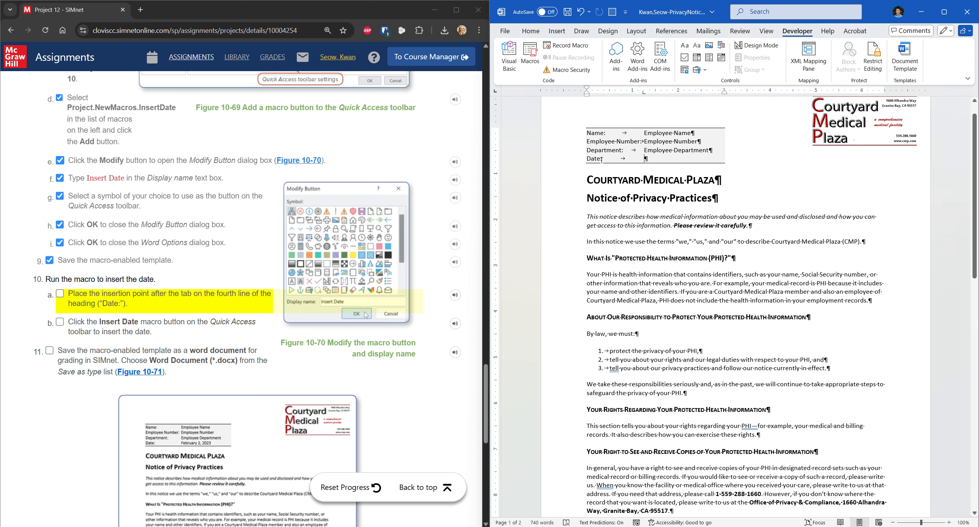
{"action": "left_click", "coordinate": [612, 12]}
{"action": "left_click", "coordinate": [67, 298]}
{"action": "left_click", "coordinate": [59, 321]}
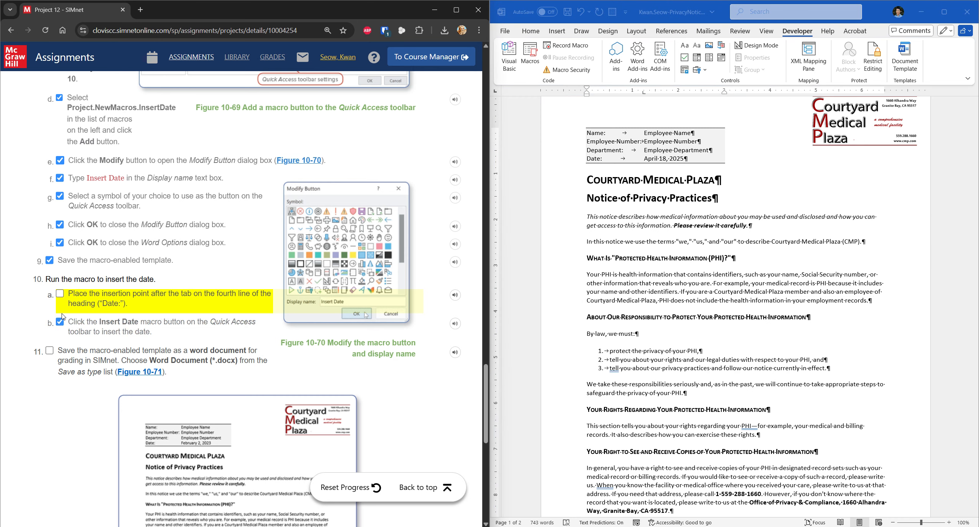
{"action": "left_click", "coordinate": [61, 297]}
{"action": "scroll", "coordinate": [109, 304], "scroll_direction": "down", "scroll_amount": 2}
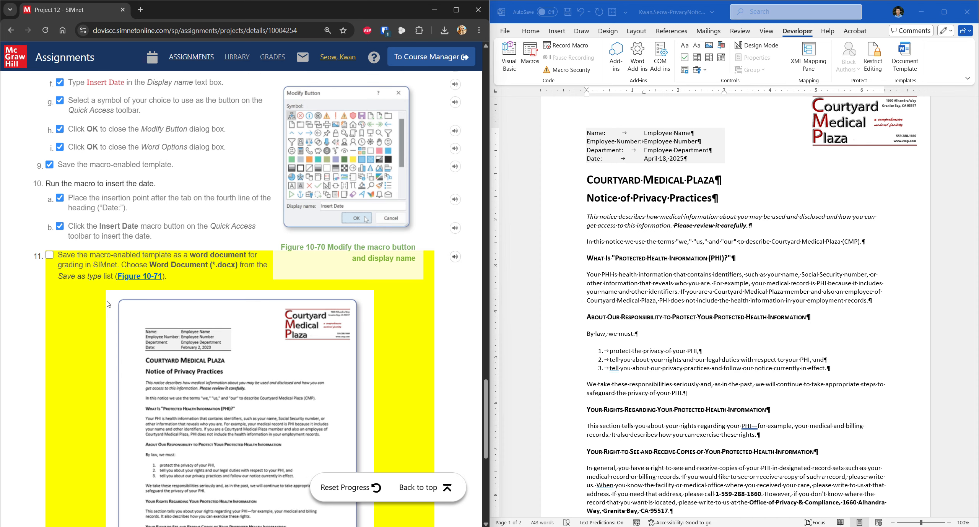
- Save the template as a macro-free Word Document (*.docx) under the same name in the project folder, replacing the existing file
{"action": "scroll", "coordinate": [108, 304], "scroll_direction": "down", "scroll_amount": 1}
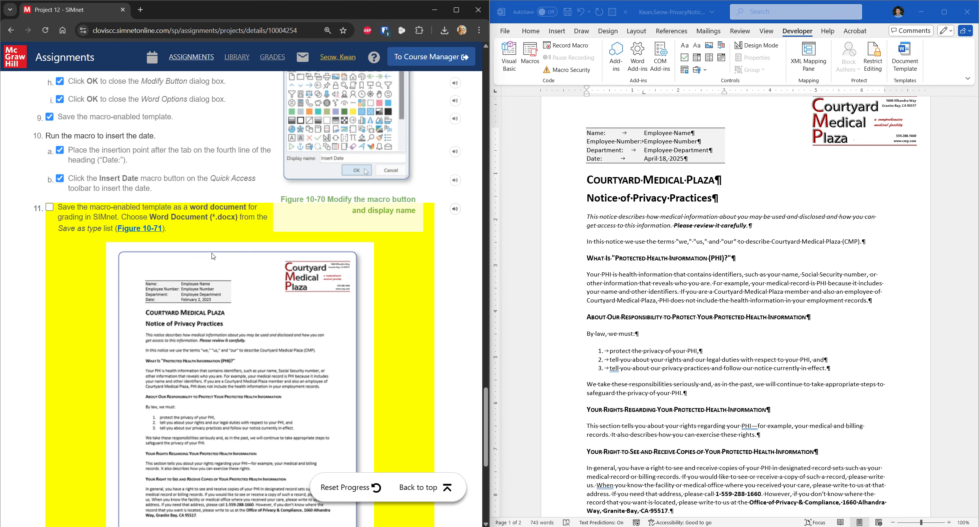
{"action": "left_click", "coordinate": [878, 19]}
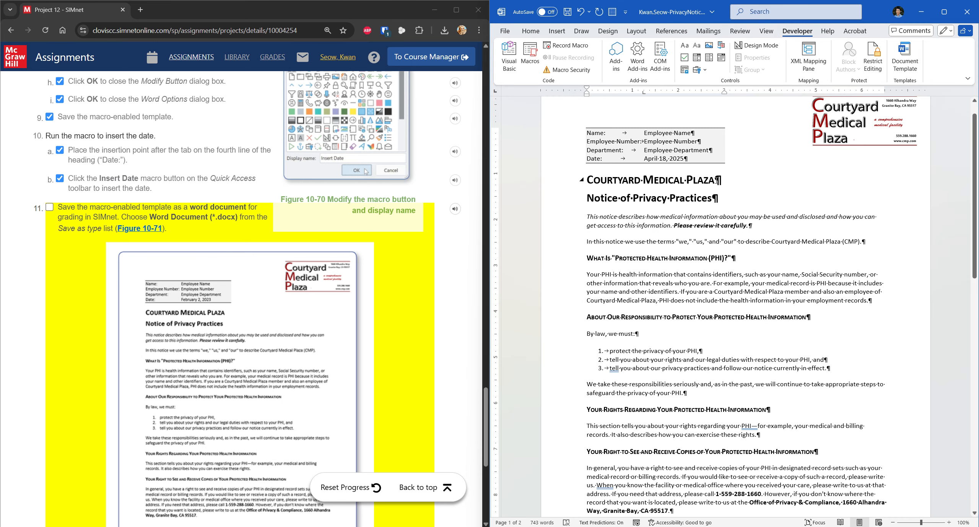
{"action": "left_click", "coordinate": [505, 32]}
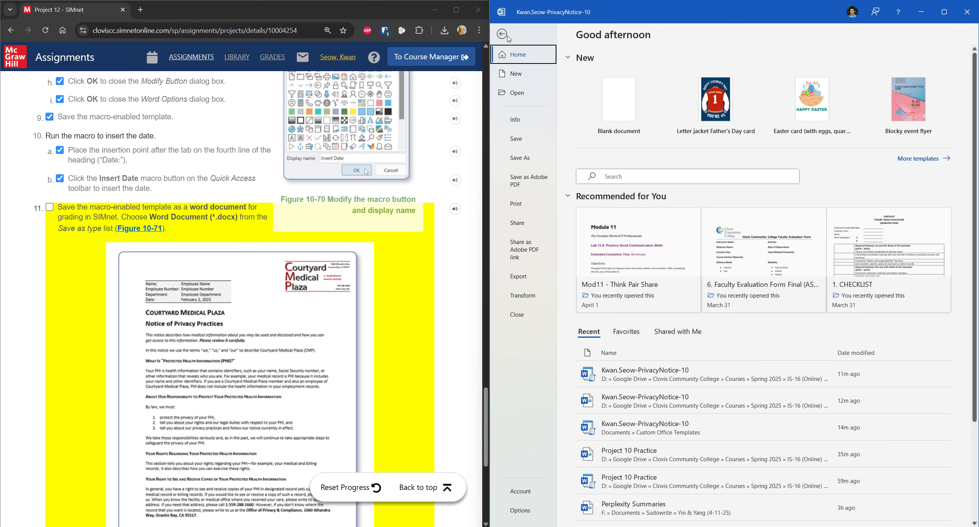
{"action": "left_click", "coordinate": [530, 161]}
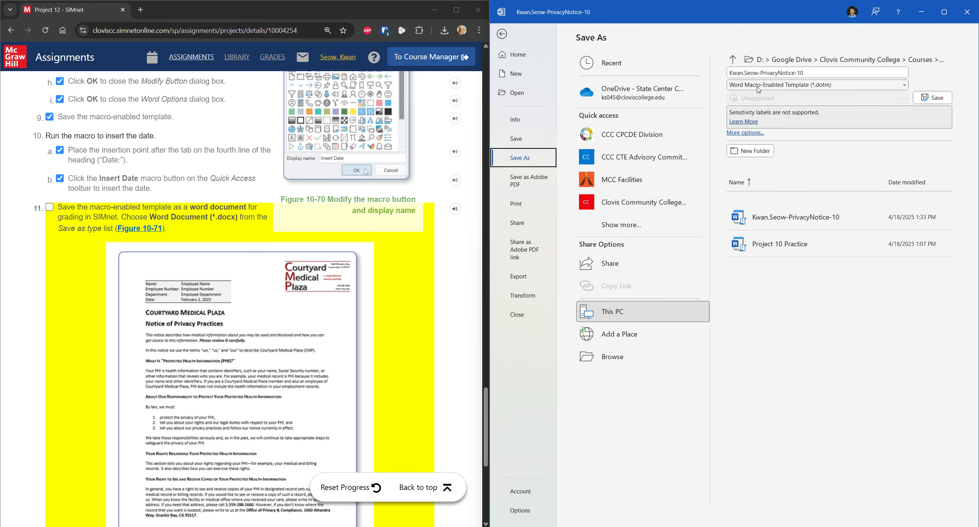
{"action": "left_click", "coordinate": [878, 89]}
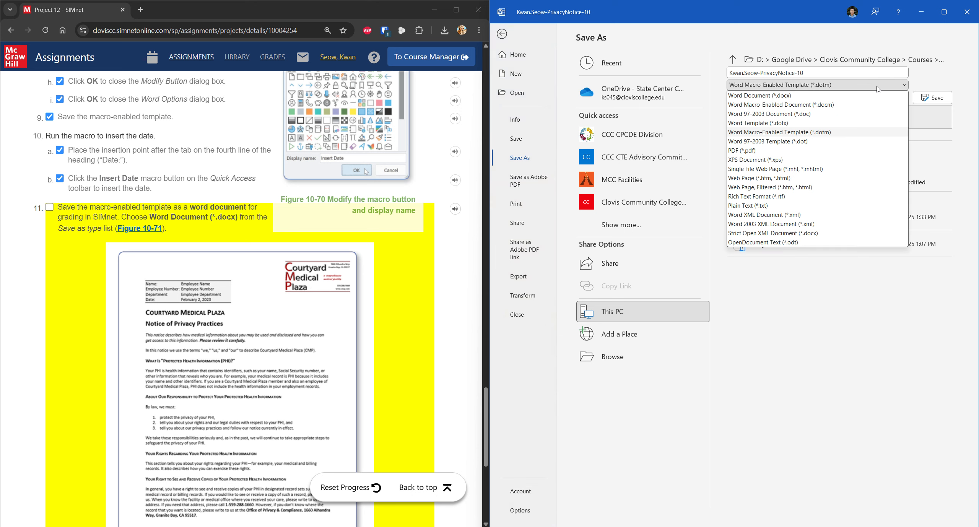
{"action": "left_click", "coordinate": [751, 101]}
{"action": "left_click", "coordinate": [922, 98]}
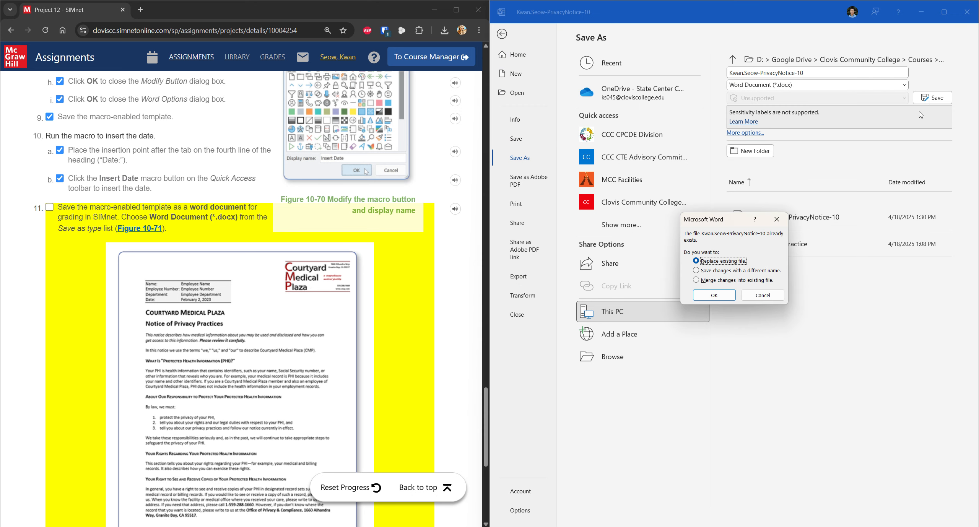
{"action": "left_click", "coordinate": [718, 295]}
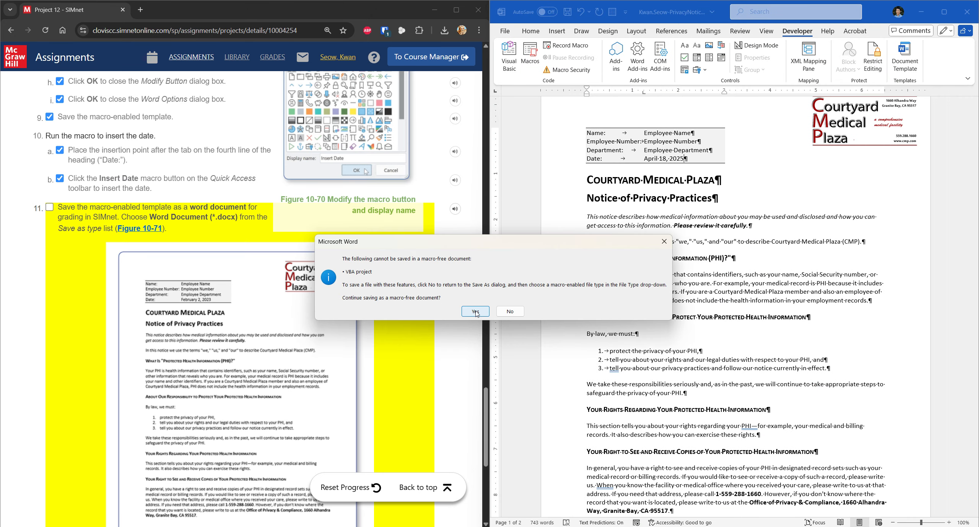
{"action": "left_click", "coordinate": [475, 311]}
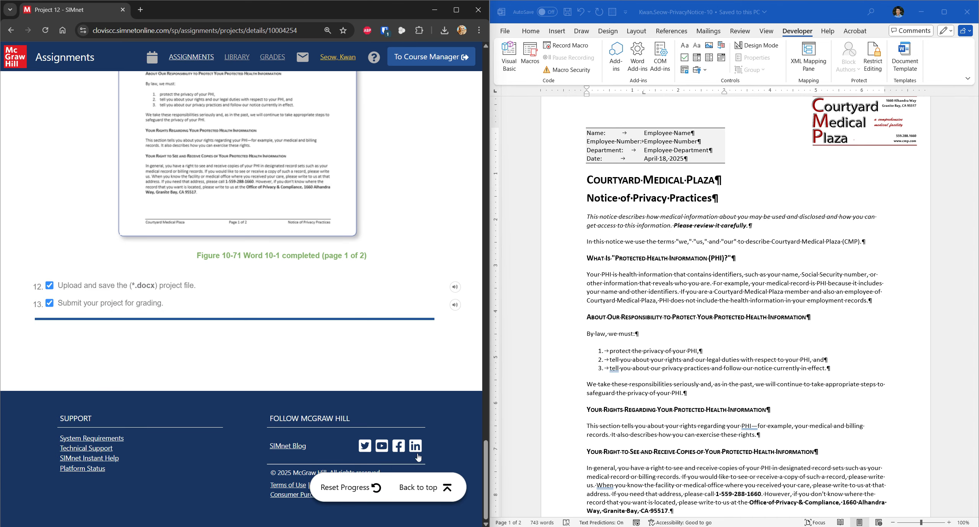
- Close the document, then upload the PrivacyNotice-10 .docx file to the Project 12 assignment and submit it for grading
{"action": "left_click", "coordinate": [423, 491]}
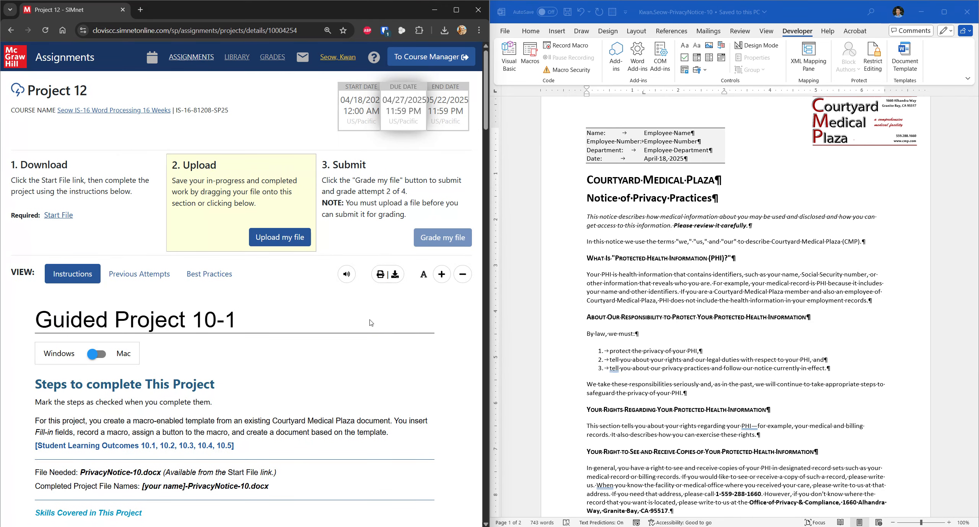
{"action": "left_click", "coordinate": [967, 14]}
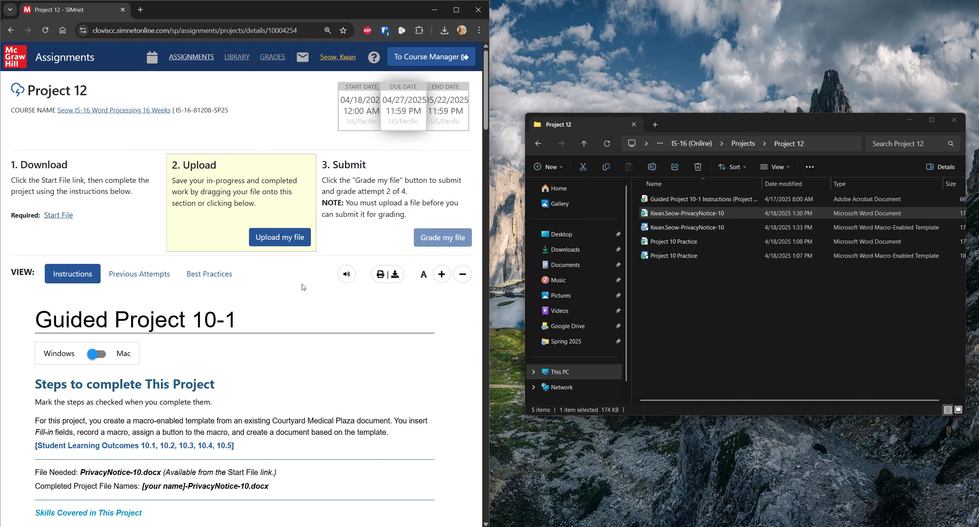
{"action": "left_click", "coordinate": [272, 237]}
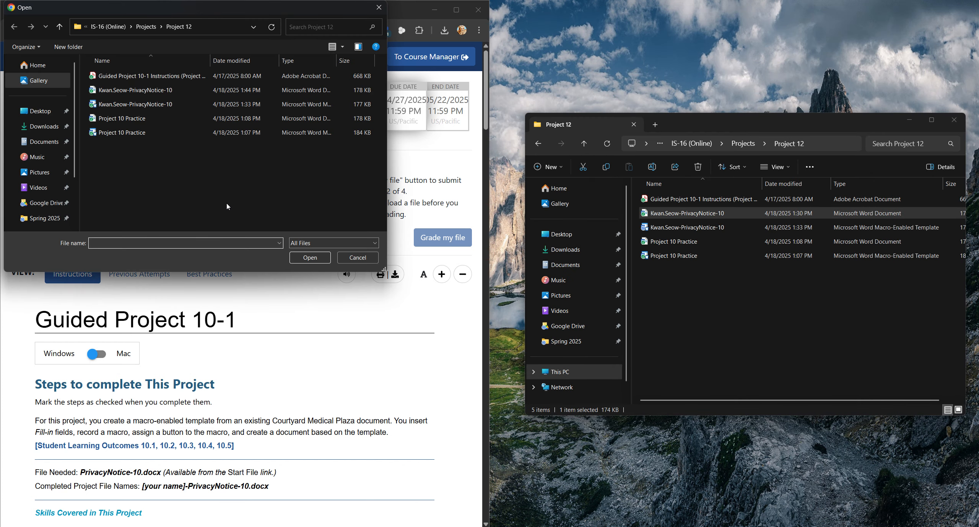
{"action": "left_click", "coordinate": [178, 92]}
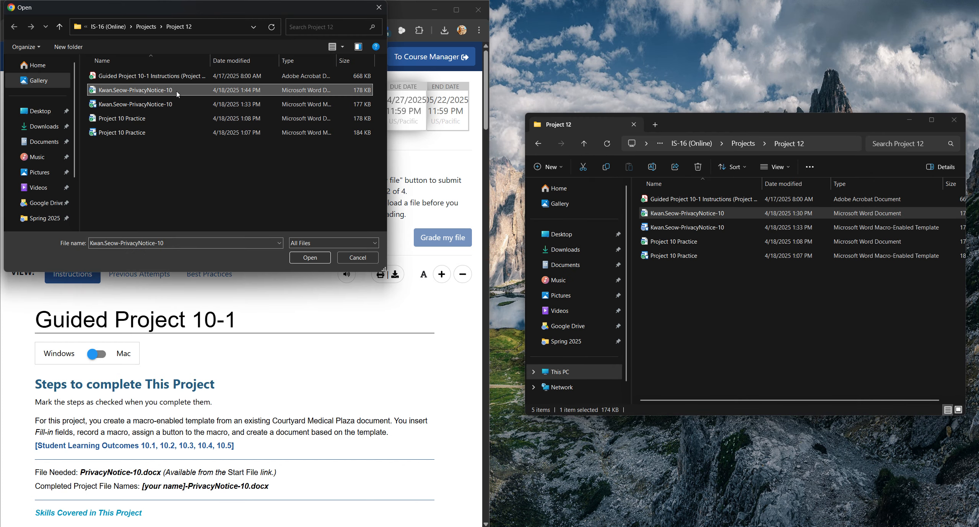
{"action": "left_click", "coordinate": [310, 258]}
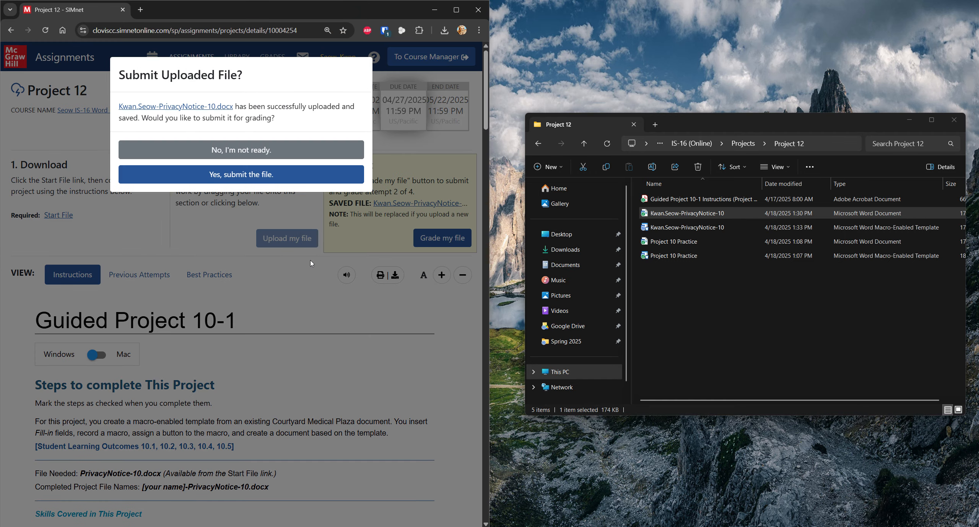
{"action": "left_click", "coordinate": [279, 170]}
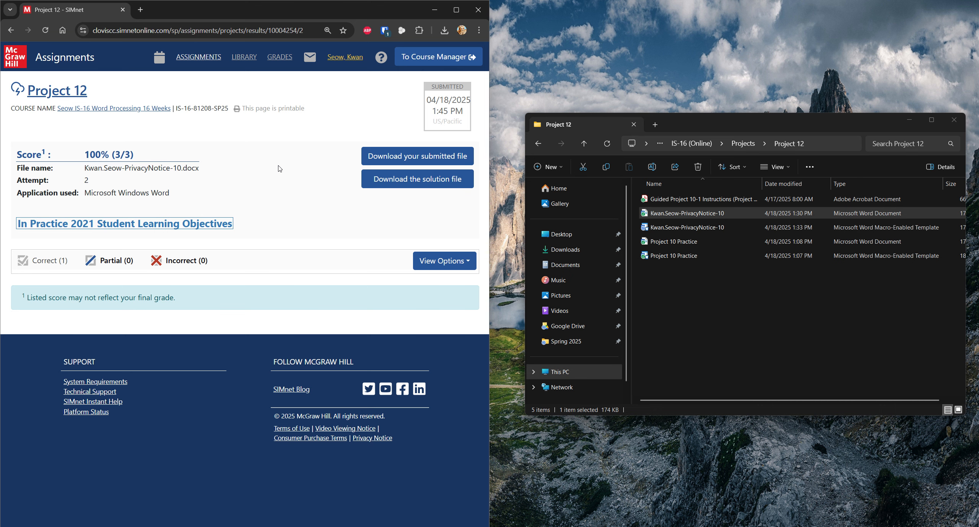
- Review the Project 12 grading results and the solution file preview
{"action": "scroll", "coordinate": [298, 258], "scroll_direction": "down", "scroll_amount": 5}
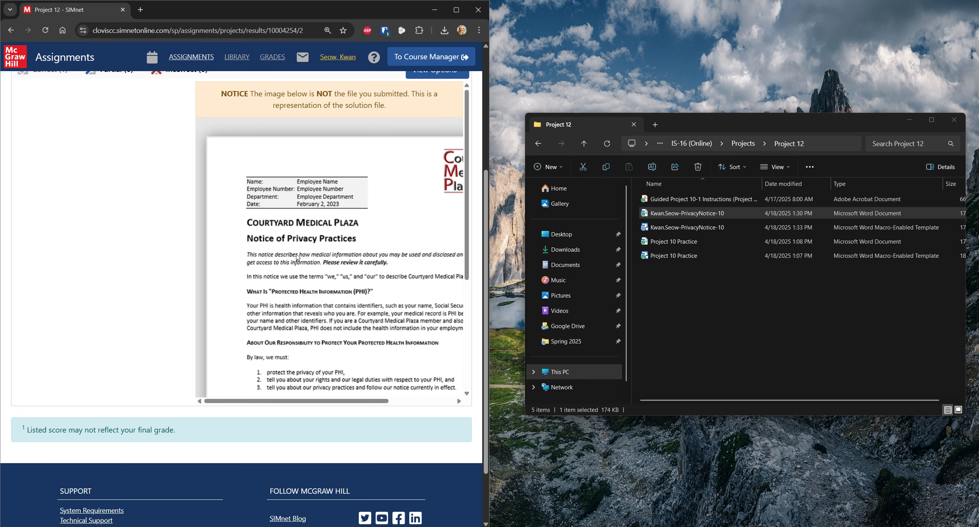
{"action": "scroll", "coordinate": [298, 257], "scroll_direction": "up", "scroll_amount": 5}
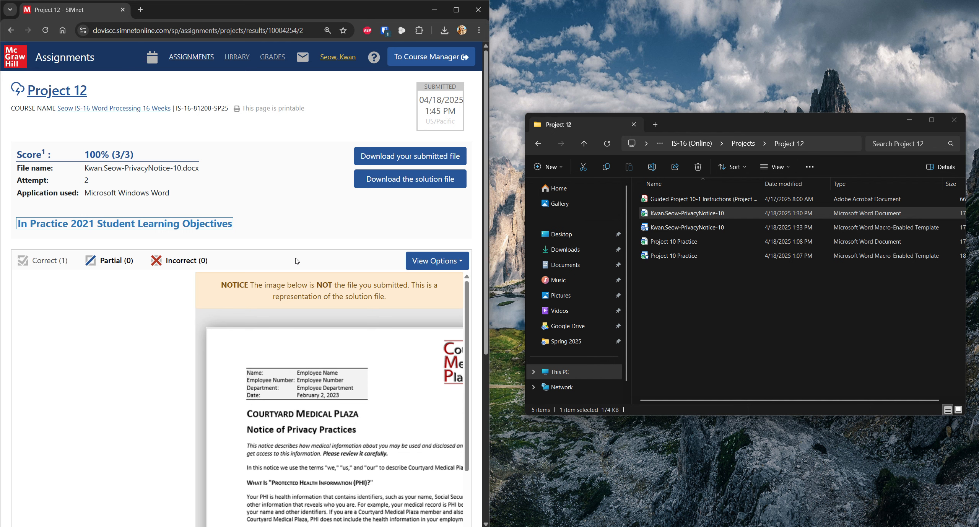
{"action": "scroll", "coordinate": [297, 259], "scroll_direction": "down", "scroll_amount": 6}
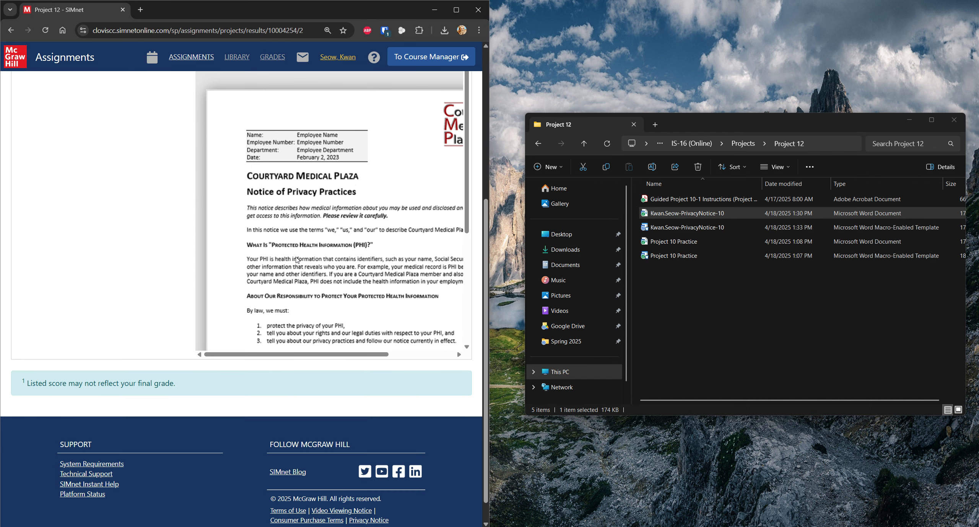